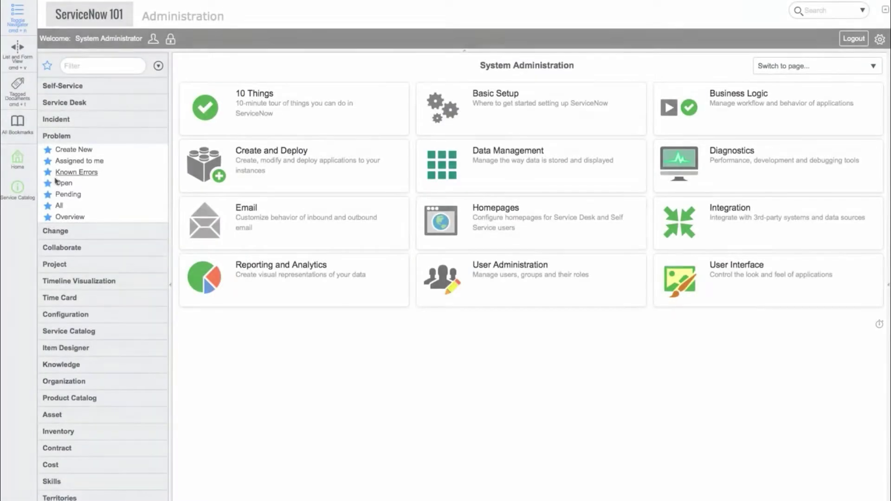
Step: Show the problems assigned to me, a list with no records
{"action": "left_click", "coordinate": [74, 162]}
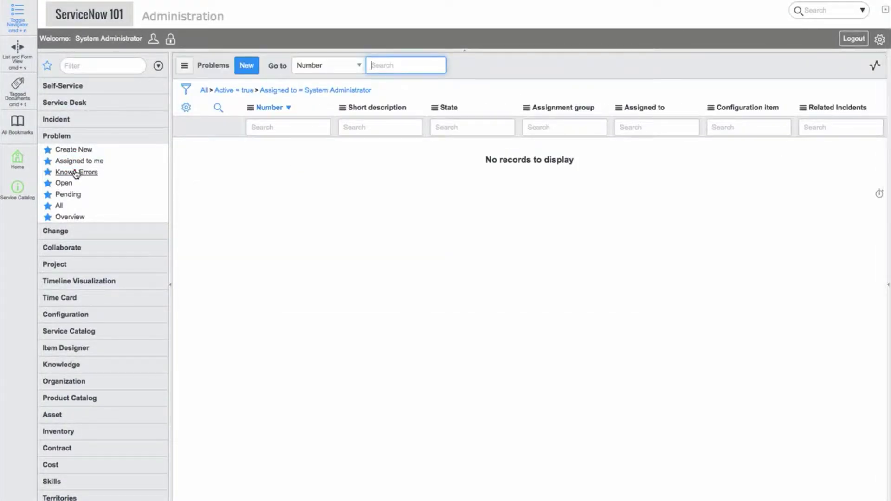
Step: Browse the Known Errors, Open and Overview problem views, returning to the eight open problems
{"action": "left_click", "coordinate": [75, 173]}
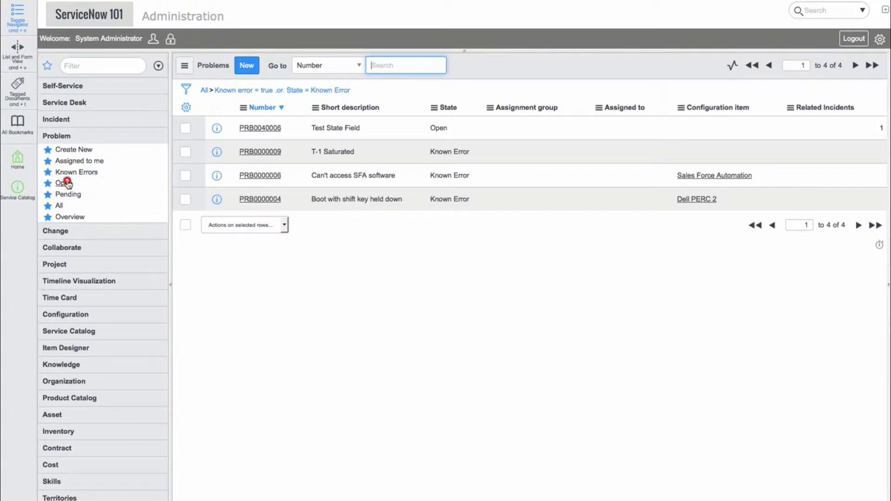
{"action": "left_click", "coordinate": [66, 183]}
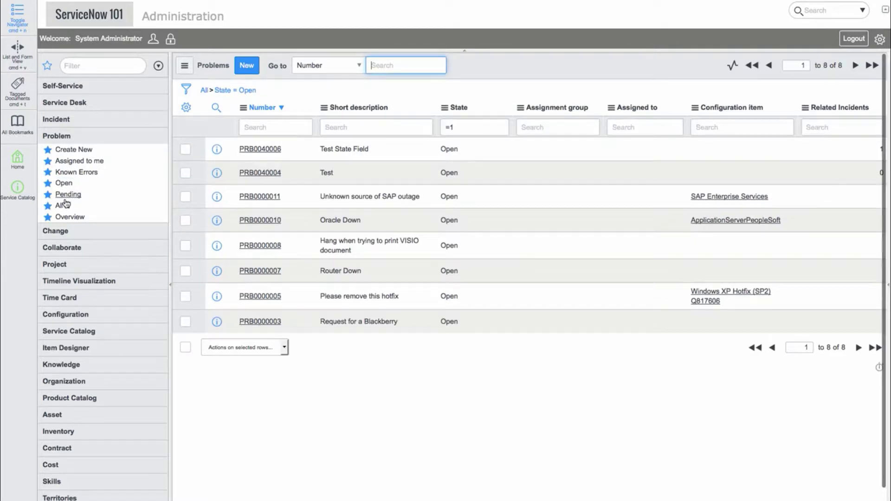
{"action": "left_click", "coordinate": [68, 218]}
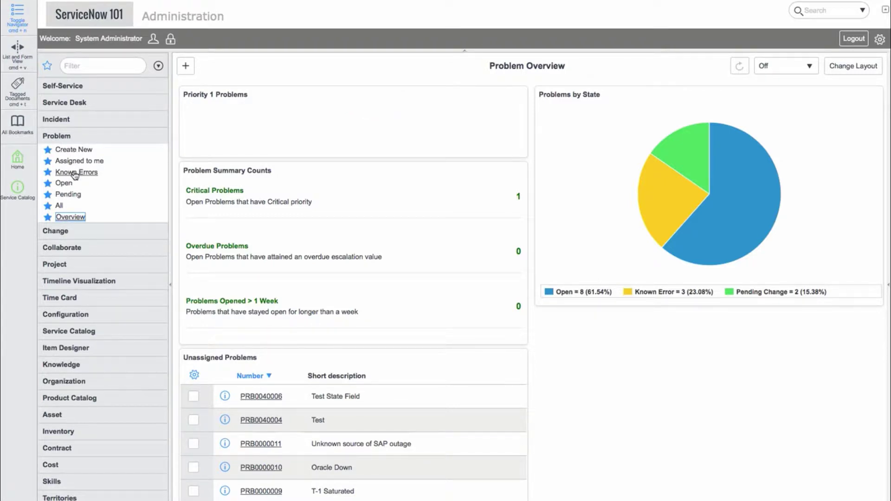
{"action": "left_click", "coordinate": [65, 184]}
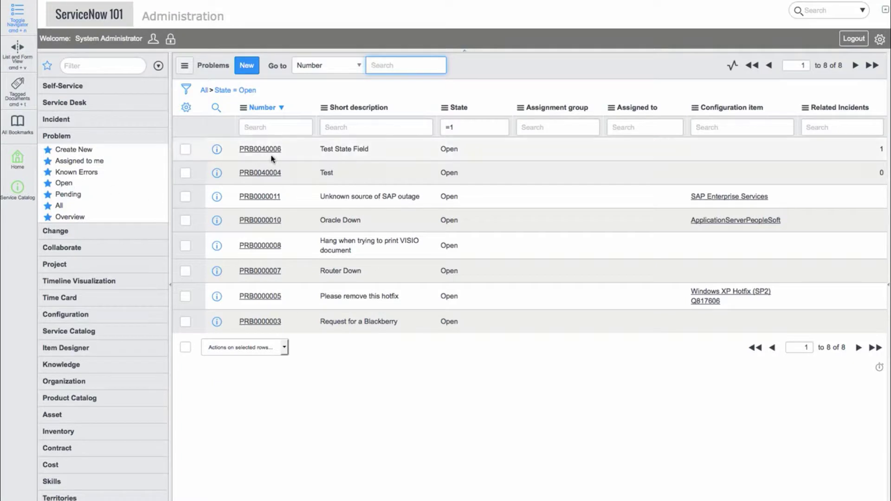
Step: Open PRB0040006 and set configuration item EXCHANGE-NY-02 and priority 2 - High
{"action": "left_click", "coordinate": [217, 149]}
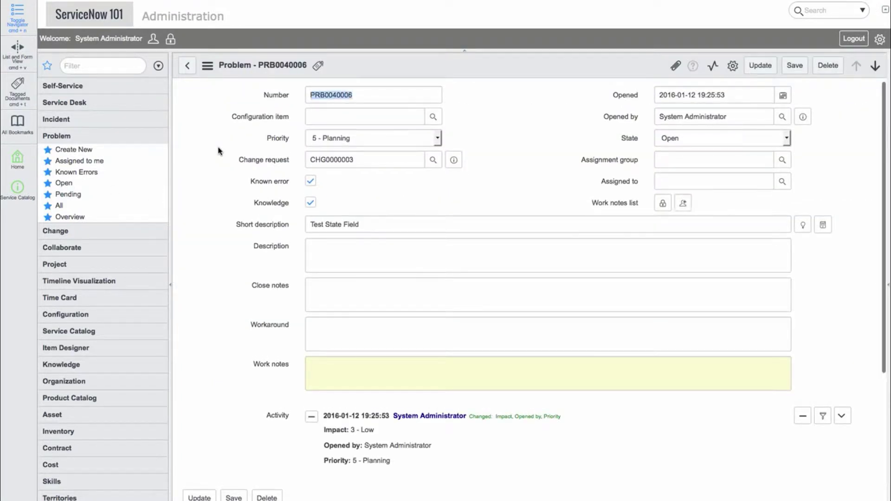
{"action": "left_click", "coordinate": [529, 156]}
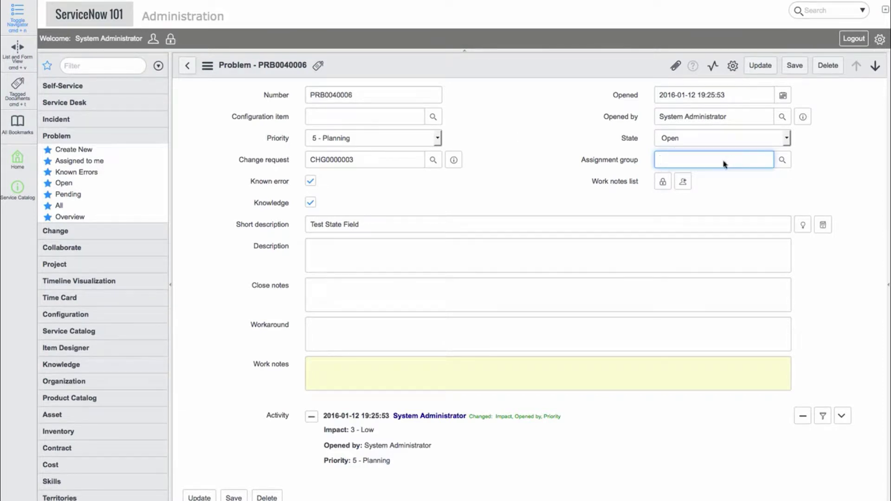
{"action": "left_click", "coordinate": [387, 115]}
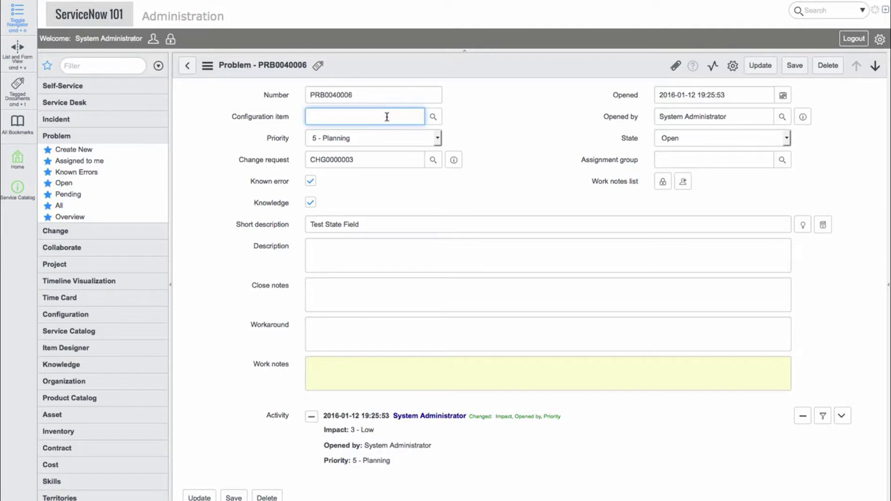
{"action": "type", "text": "exchange"}
{"action": "left_click", "coordinate": [385, 138]}
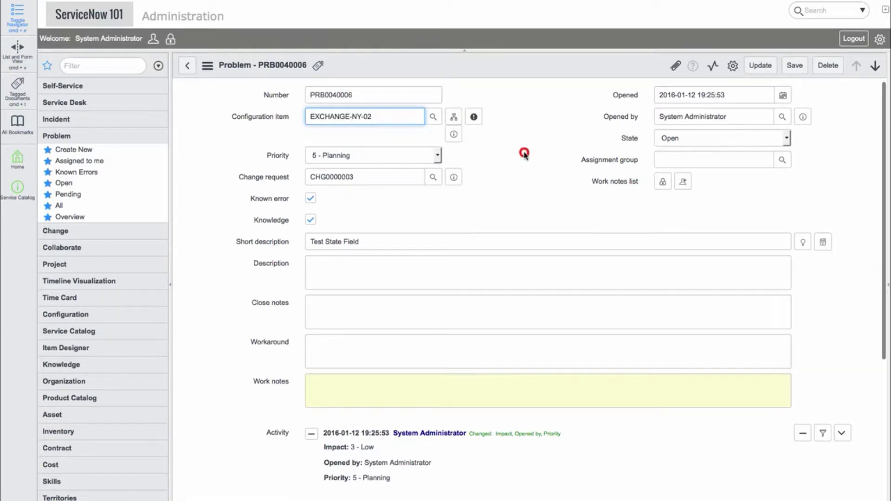
{"action": "left_click", "coordinate": [417, 155]}
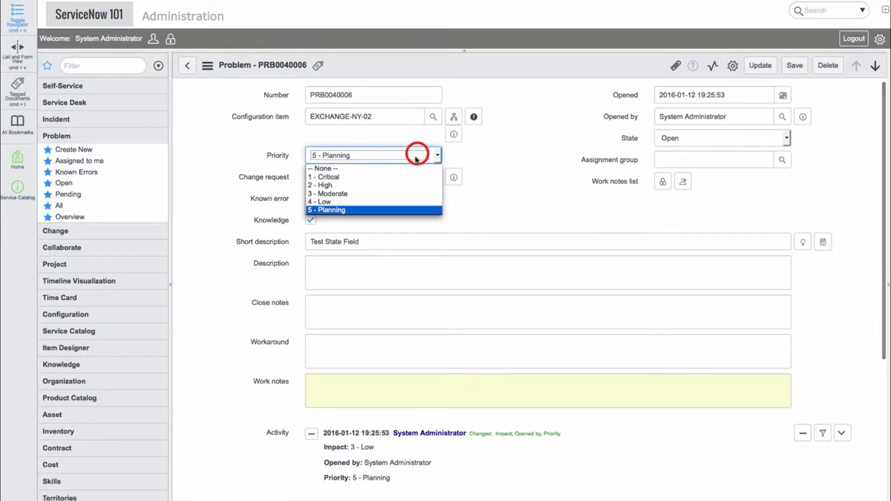
{"action": "left_click", "coordinate": [397, 185]}
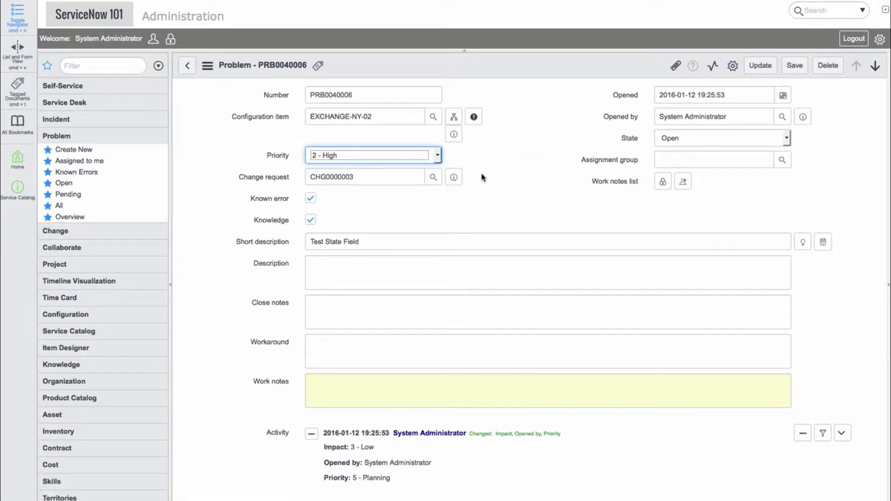
Step: Leave the change request and Open state unchanged, and save the problem
{"action": "left_click", "coordinate": [386, 177]}
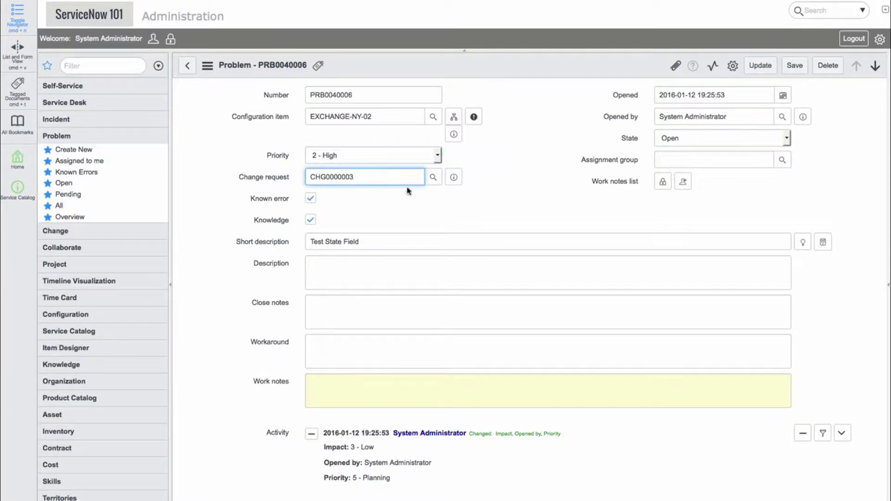
{"action": "left_click", "coordinate": [473, 218]}
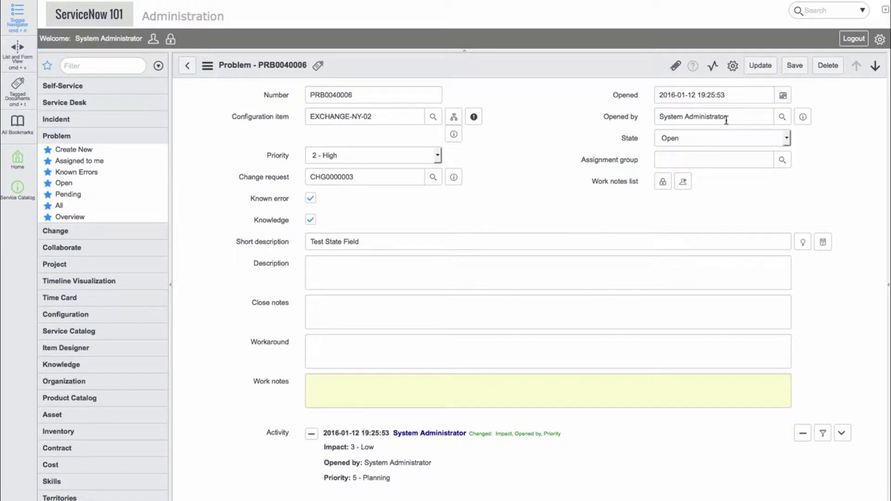
{"action": "left_click", "coordinate": [726, 138]}
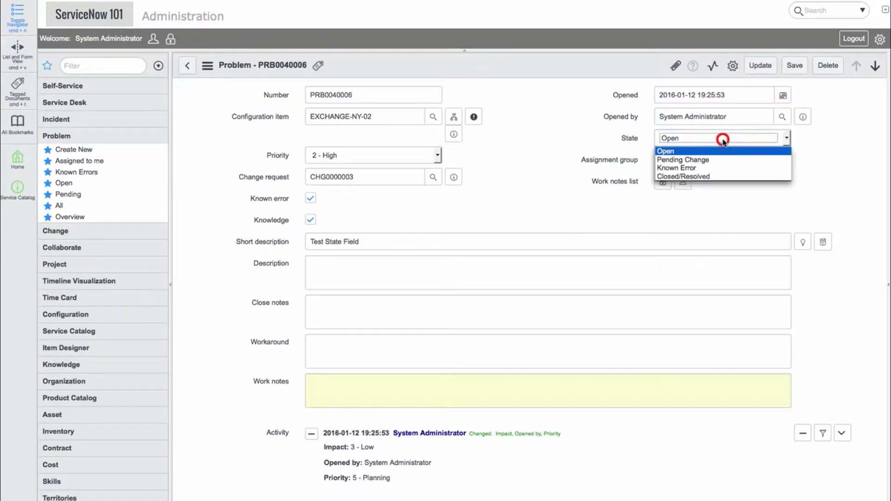
{"action": "left_click", "coordinate": [830, 151]}
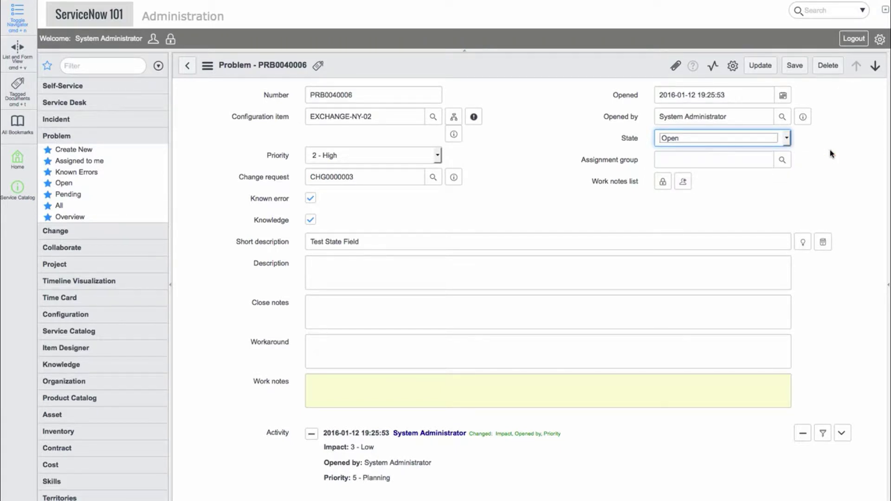
{"action": "left_click", "coordinate": [795, 66]}
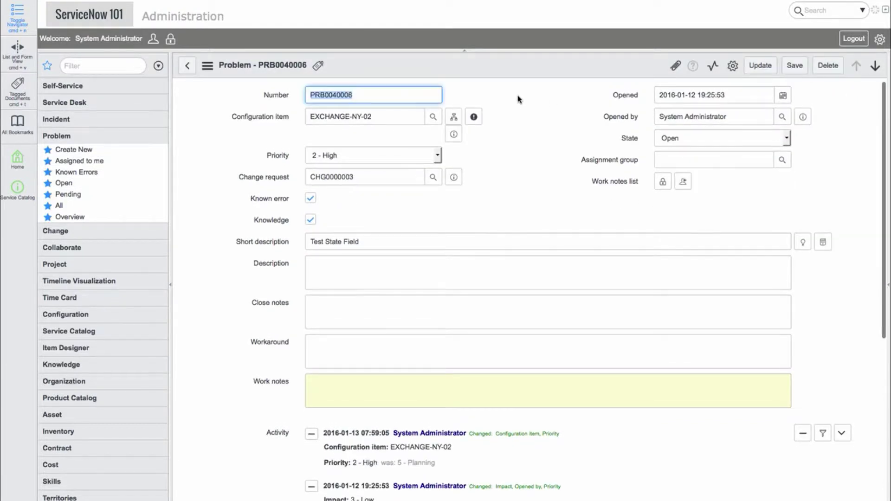
Step: Add incident INC0000005 to PRB0040006's Incidents related list alongside INC0010025
{"action": "scroll", "coordinate": [518, 99], "scroll_direction": "down", "scroll_amount": 3}
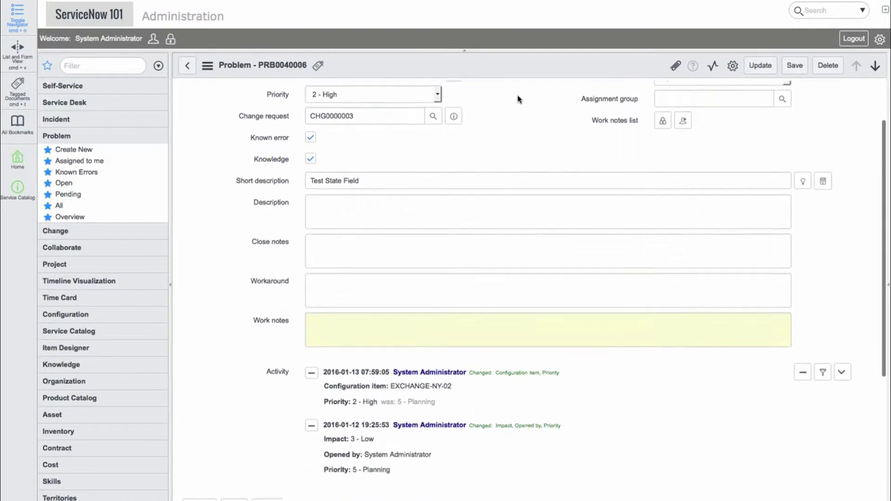
{"action": "scroll", "coordinate": [519, 99], "scroll_direction": "down", "scroll_amount": 3}
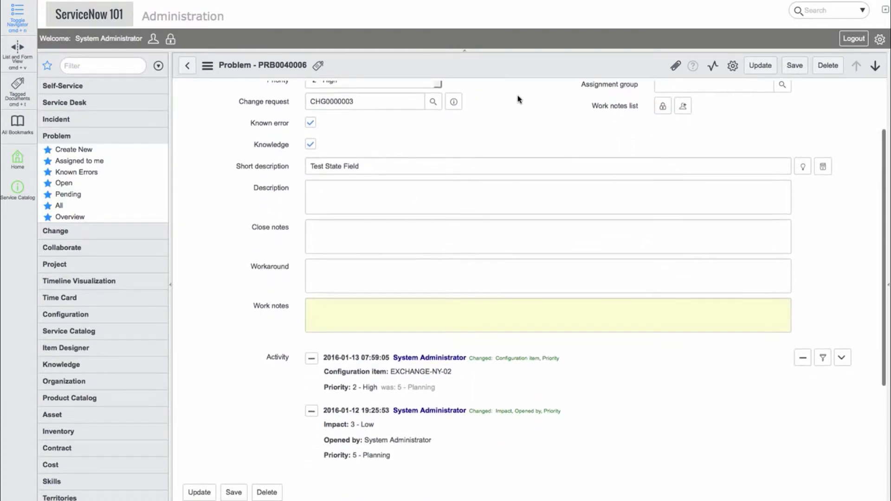
{"action": "scroll", "coordinate": [518, 99], "scroll_direction": "down", "scroll_amount": 2}
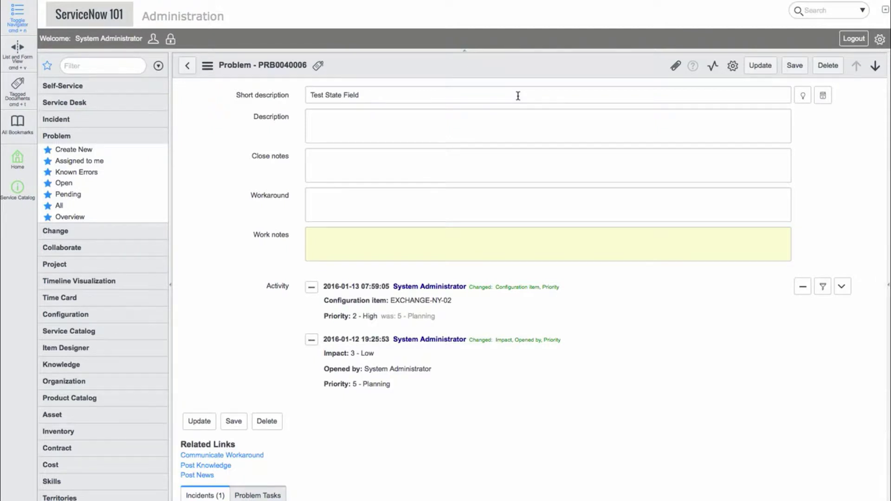
{"action": "scroll", "coordinate": [518, 95], "scroll_direction": "down", "scroll_amount": 8}
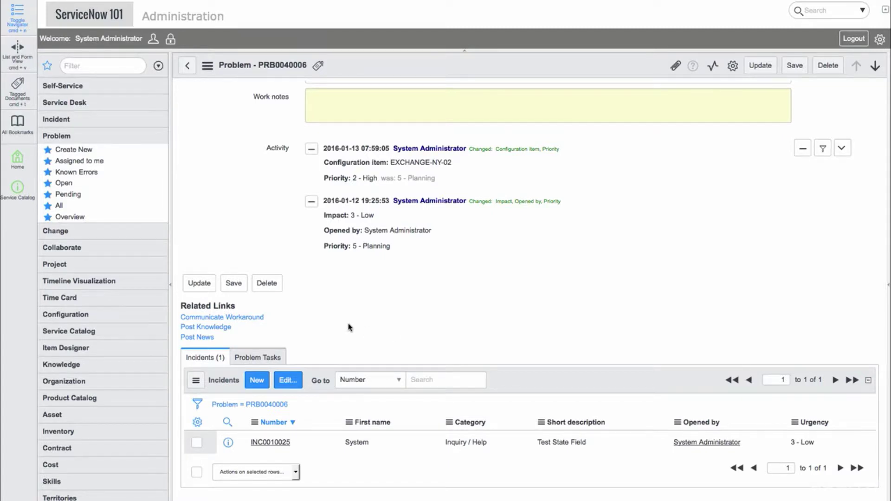
{"action": "left_click", "coordinate": [228, 442]}
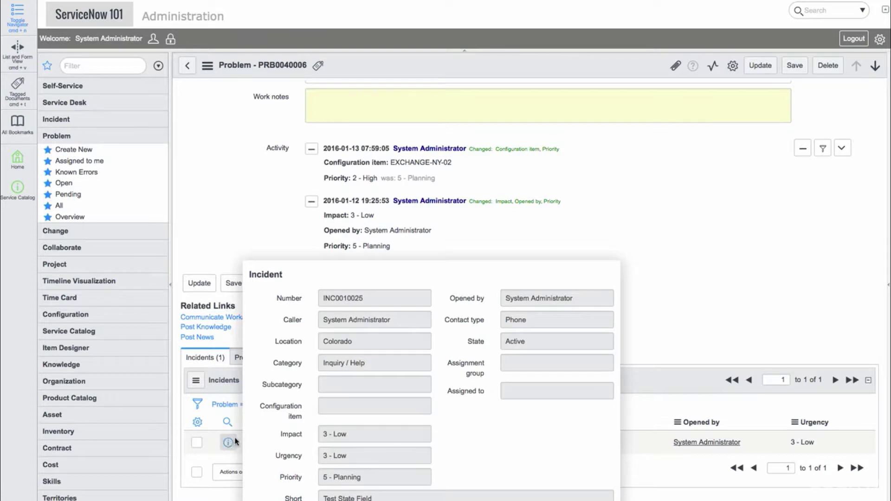
{"action": "left_click", "coordinate": [289, 380]}
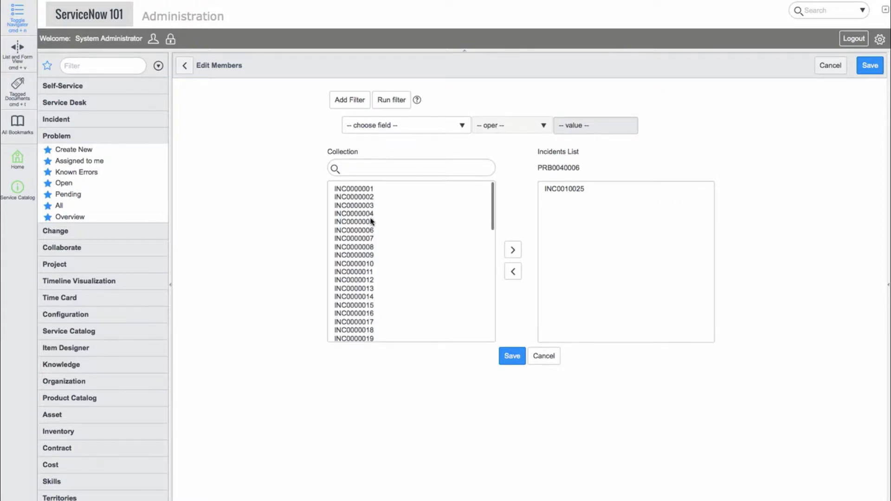
{"action": "left_click", "coordinate": [369, 222]}
{"action": "double_click", "coordinate": [369, 222]}
{"action": "left_click", "coordinate": [524, 360]}
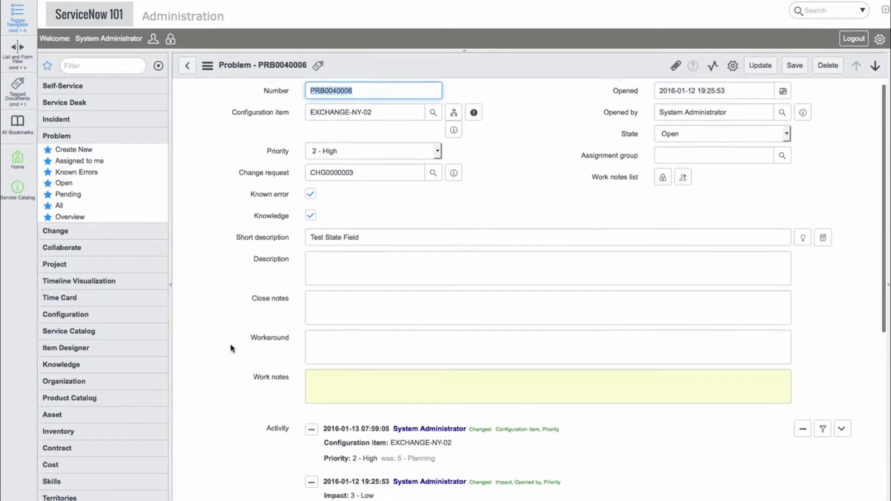
{"action": "scroll", "coordinate": [232, 348], "scroll_direction": "down", "scroll_amount": 5}
Step: Create problem task 'First, do this' assigned to the ITIL user
{"action": "scroll", "coordinate": [231, 348], "scroll_direction": "down", "scroll_amount": 3}
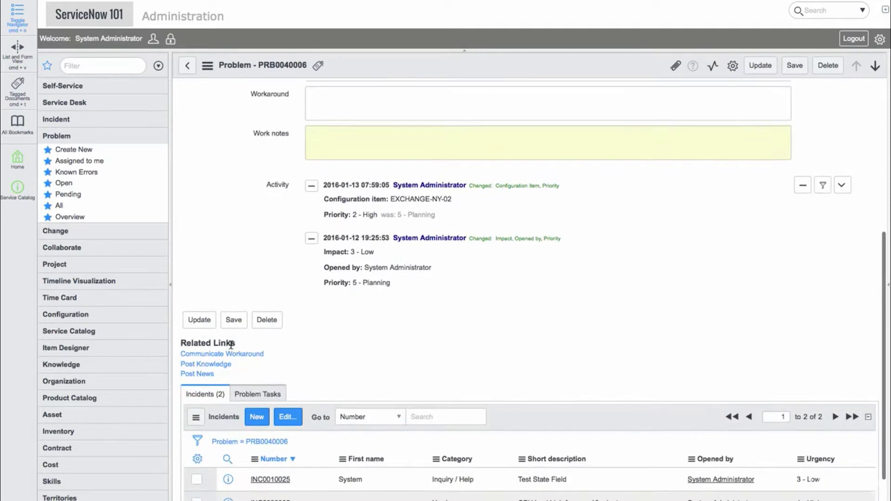
{"action": "left_click", "coordinate": [249, 335]}
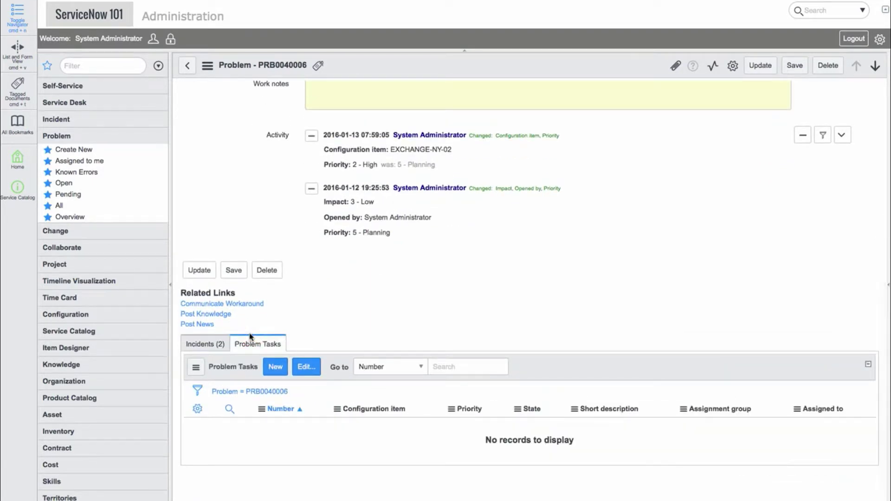
{"action": "scroll", "coordinate": [273, 378], "scroll_direction": "up", "scroll_amount": 1}
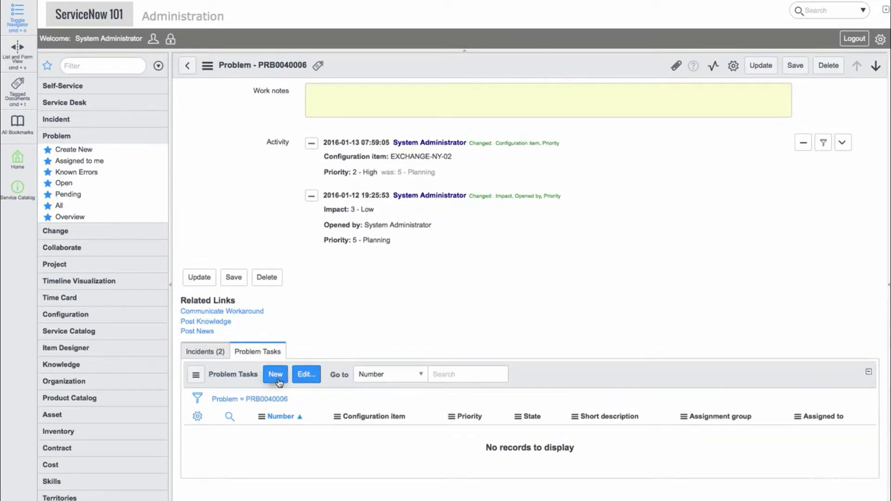
{"action": "left_click", "coordinate": [276, 375]}
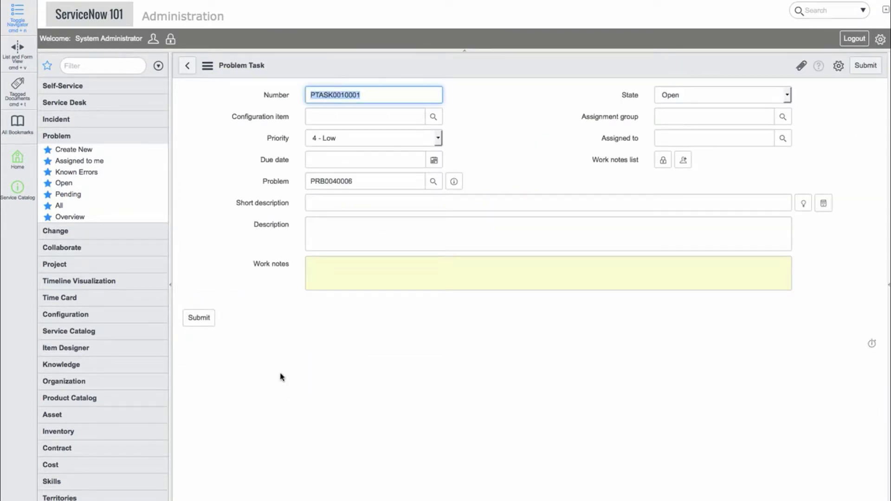
{"action": "left_click", "coordinate": [331, 207]}
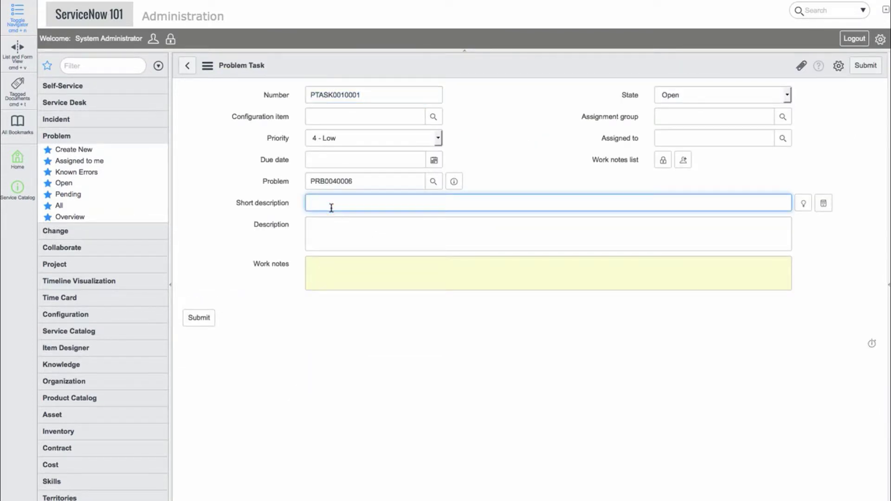
{"action": "type", "text": "First, do this."}
{"action": "left_click", "coordinate": [663, 138]}
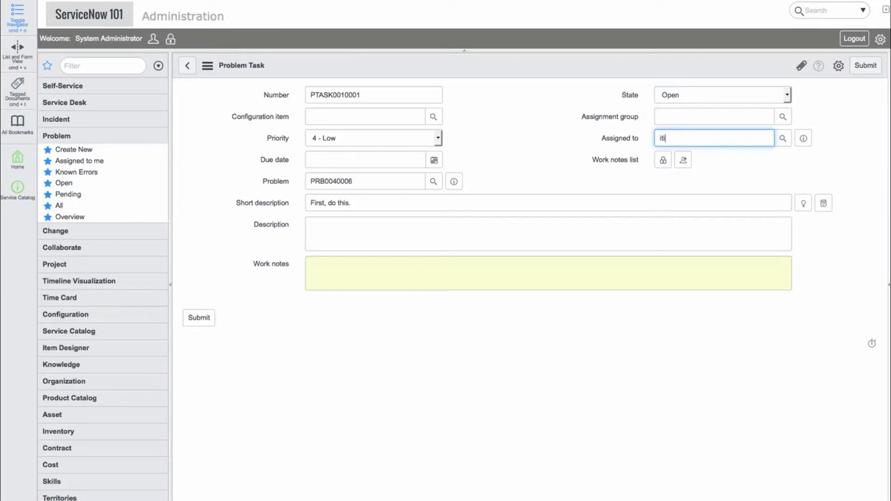
{"action": "type", "text": "itil"}
{"action": "left_click", "coordinate": [701, 162]}
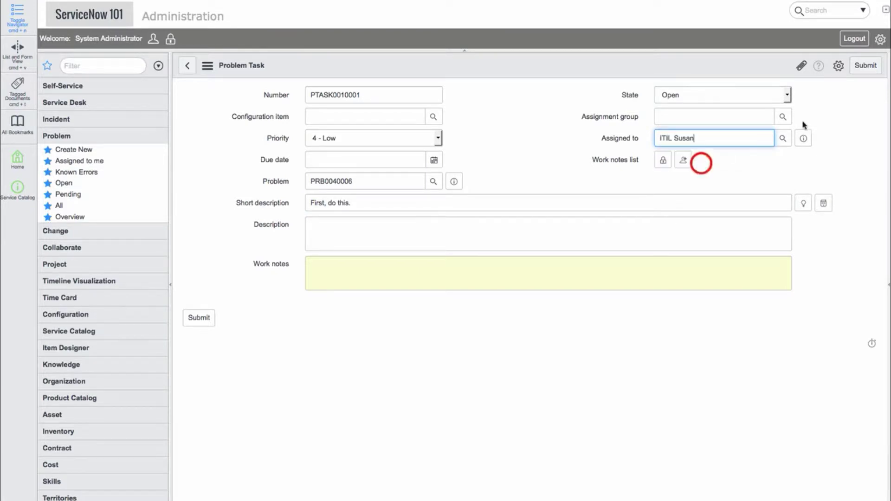
{"action": "left_click", "coordinate": [866, 65]}
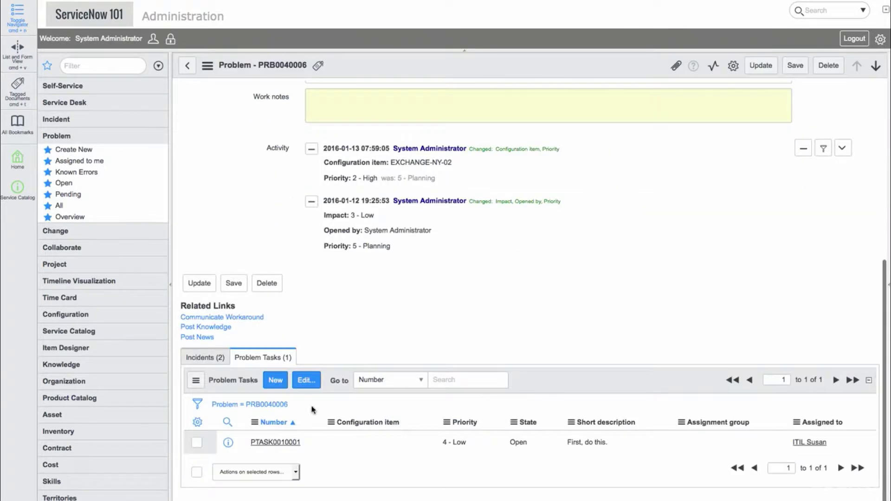
Step: Create a second problem task 'Then, try this.' assigned to the ITIL user
{"action": "left_click", "coordinate": [277, 381]}
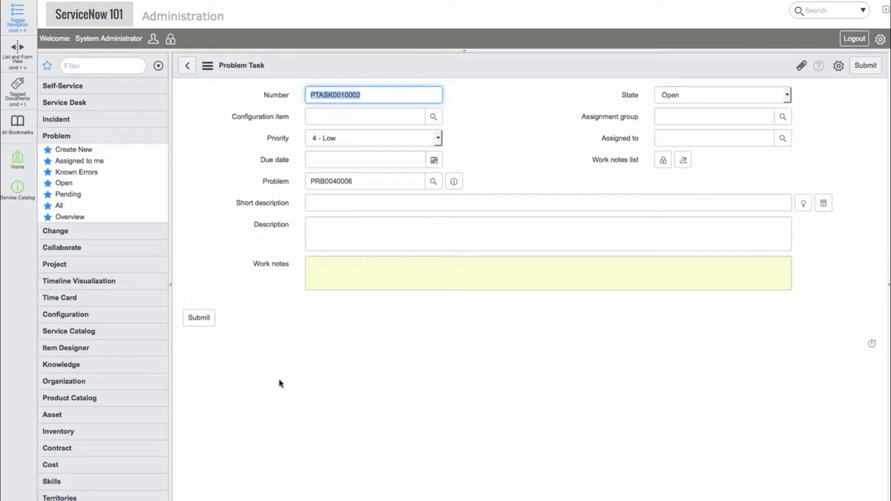
{"action": "left_click", "coordinate": [347, 203]}
{"action": "type", "text": "Then,"}
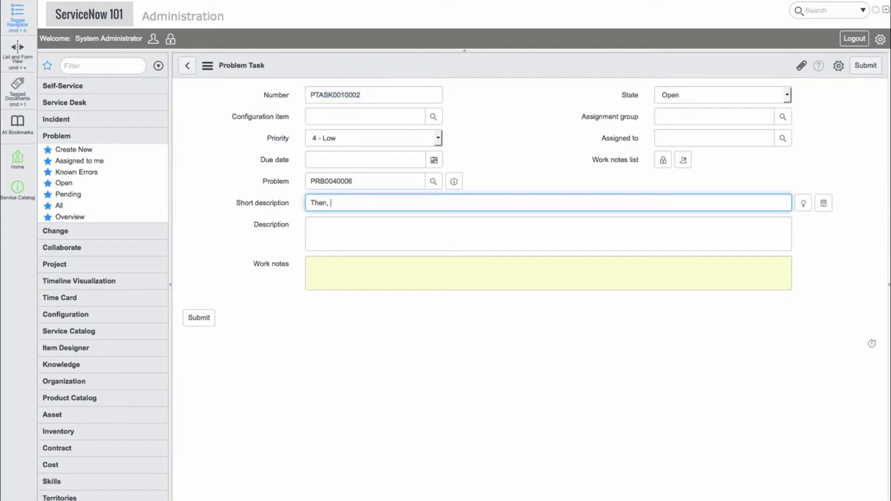
{"action": "type", "text": " try this."}
{"action": "left_click", "coordinate": [732, 140]}
{"action": "left_click", "coordinate": [715, 159]}
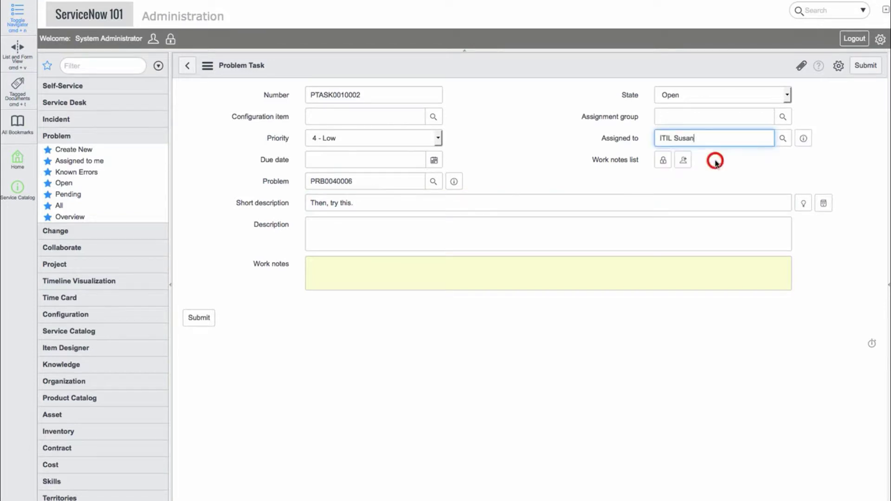
{"action": "left_click", "coordinate": [839, 161]}
{"action": "left_click", "coordinate": [865, 65]}
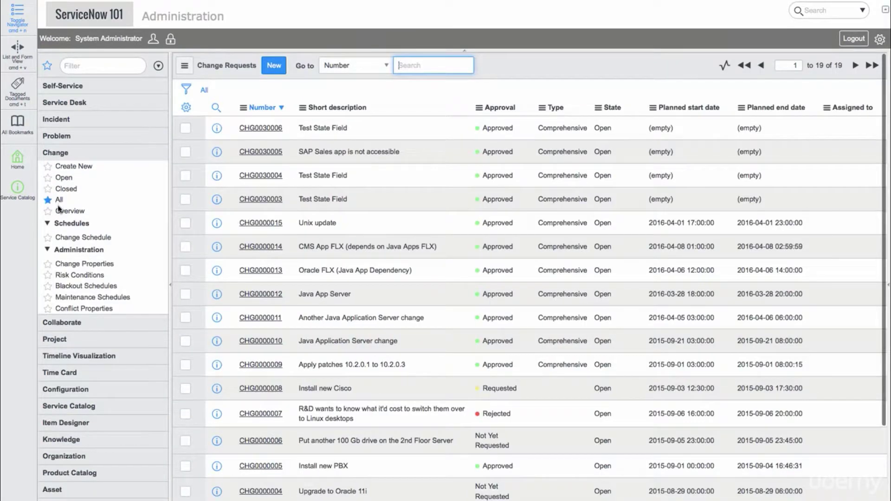
Step: Bring up the Change Overview dashboard with its critical change counts and charts
{"action": "left_click", "coordinate": [59, 213]}
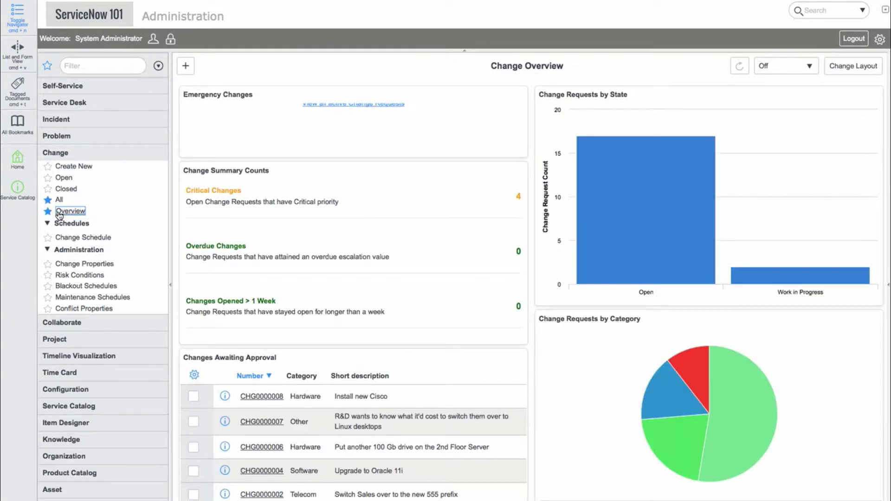
Step: Tour the change schedule, properties, risk conditions, blackout, maintenance and conflict settings, then open CHG0030006
{"action": "left_click", "coordinate": [62, 239]}
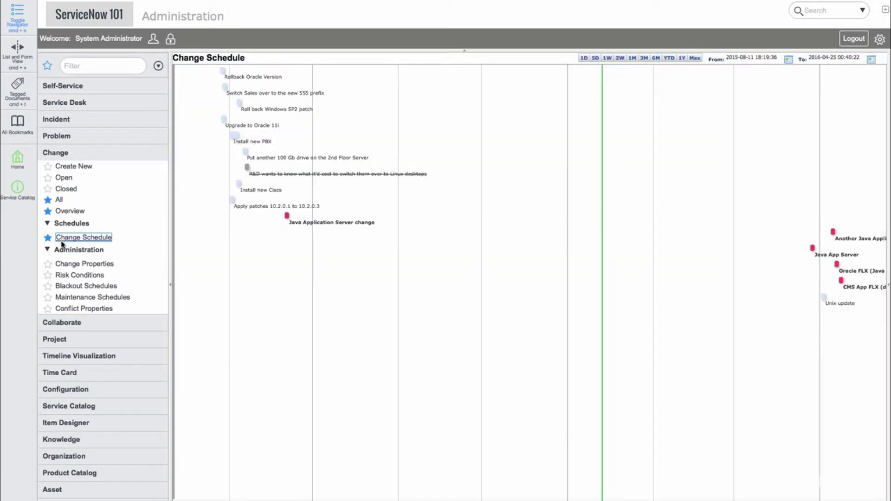
{"action": "left_click", "coordinate": [63, 264]}
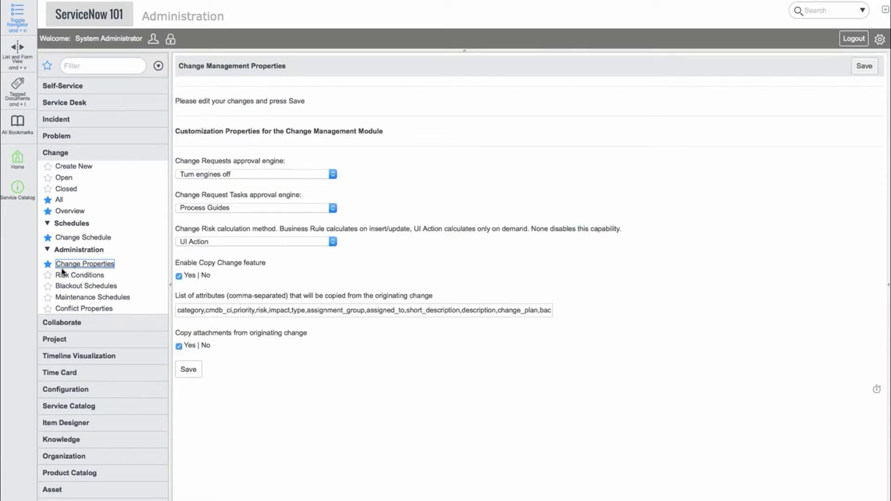
{"action": "left_click", "coordinate": [63, 276]}
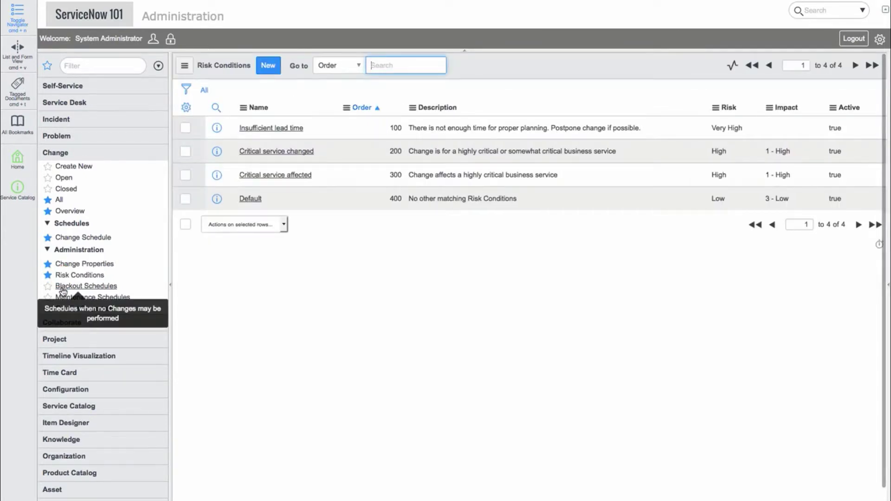
{"action": "left_click", "coordinate": [63, 287]}
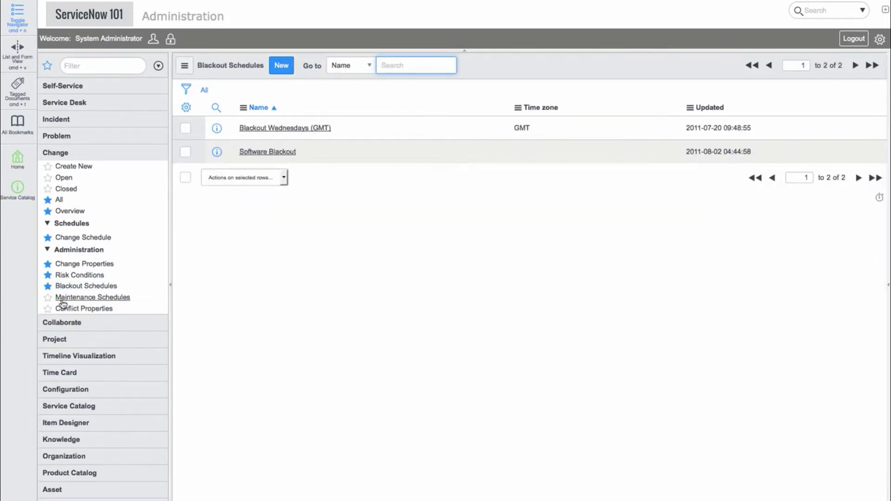
{"action": "left_click", "coordinate": [62, 299]}
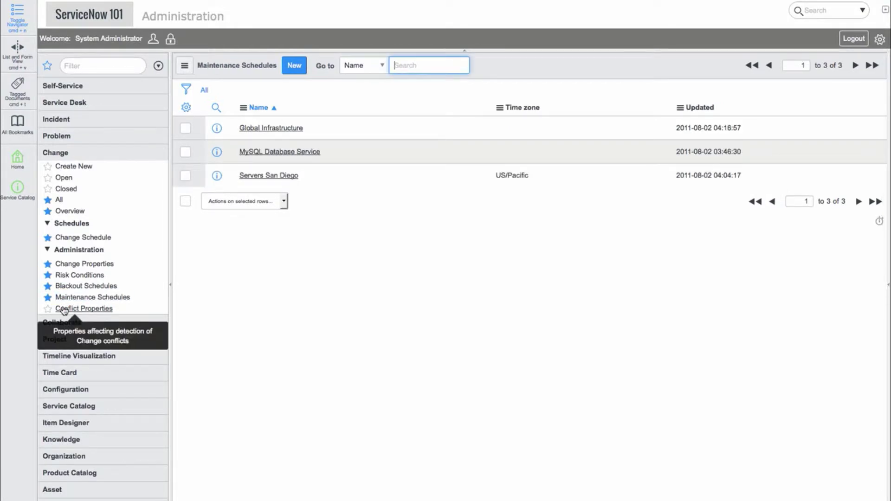
{"action": "left_click", "coordinate": [65, 309]}
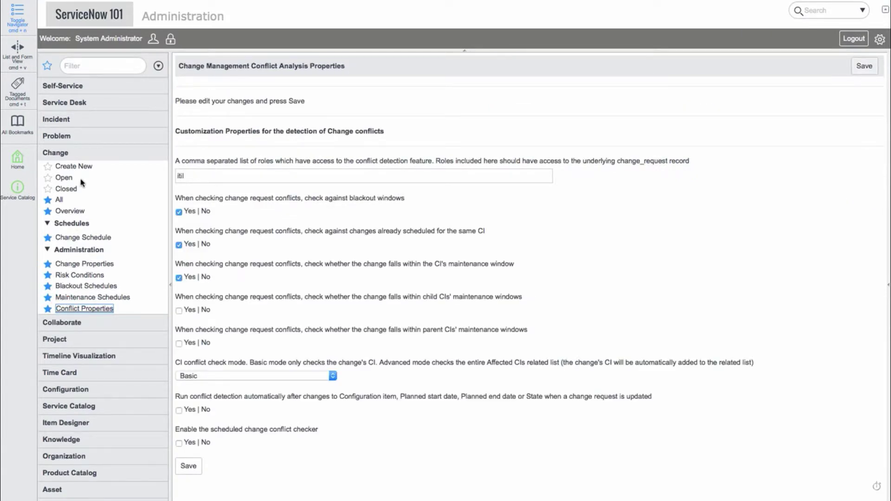
{"action": "left_click", "coordinate": [65, 180]}
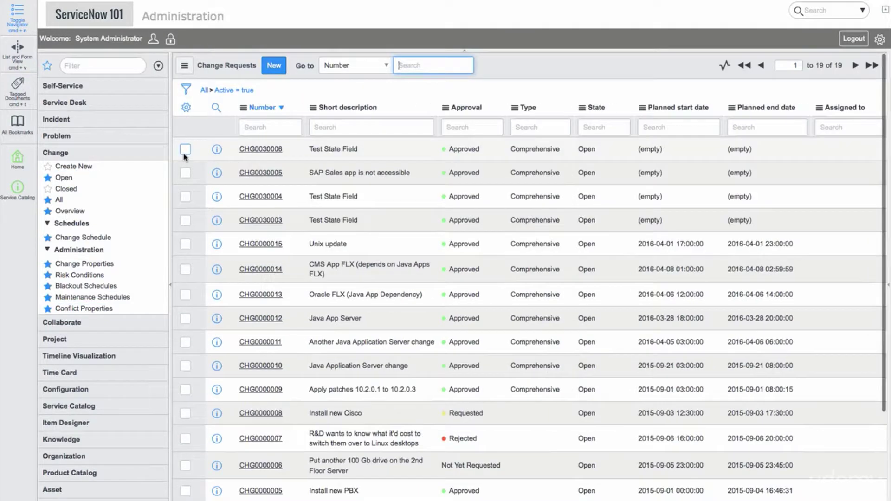
{"action": "left_click", "coordinate": [217, 153]}
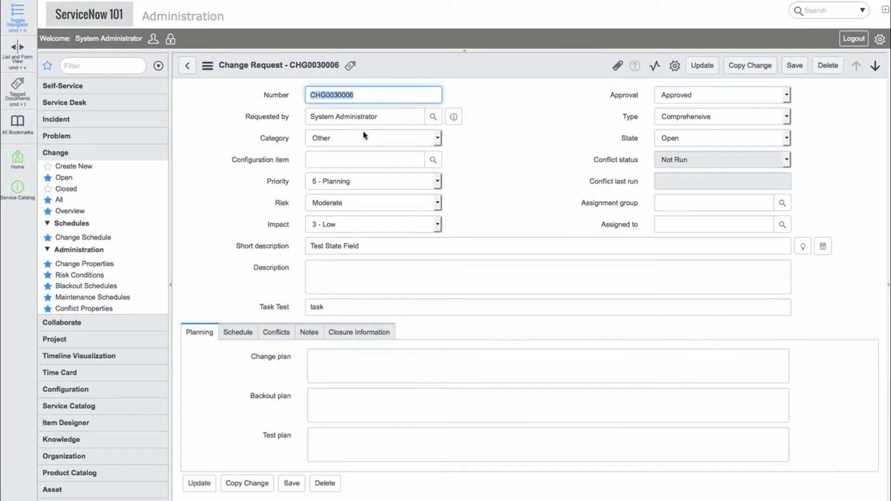
Step: Set CHG0030006's priority to 2 - High and risk to High, keeping category Other
{"action": "left_click", "coordinate": [381, 140]}
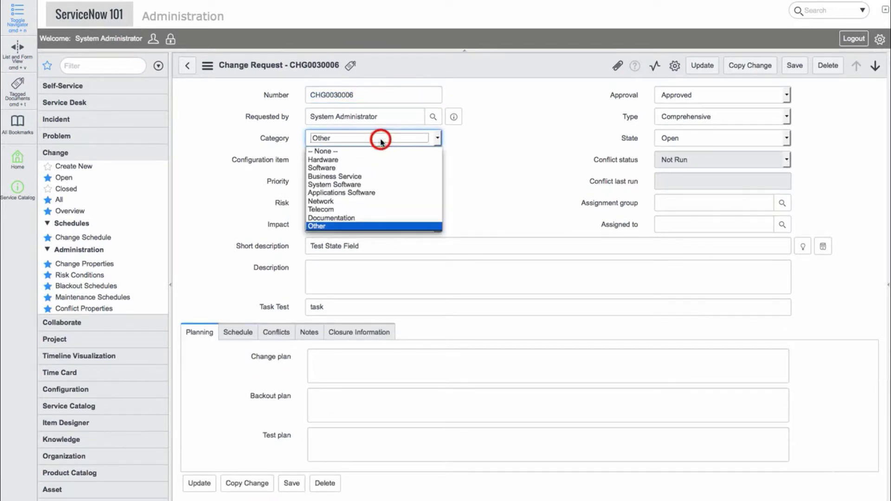
{"action": "left_click", "coordinate": [500, 162]}
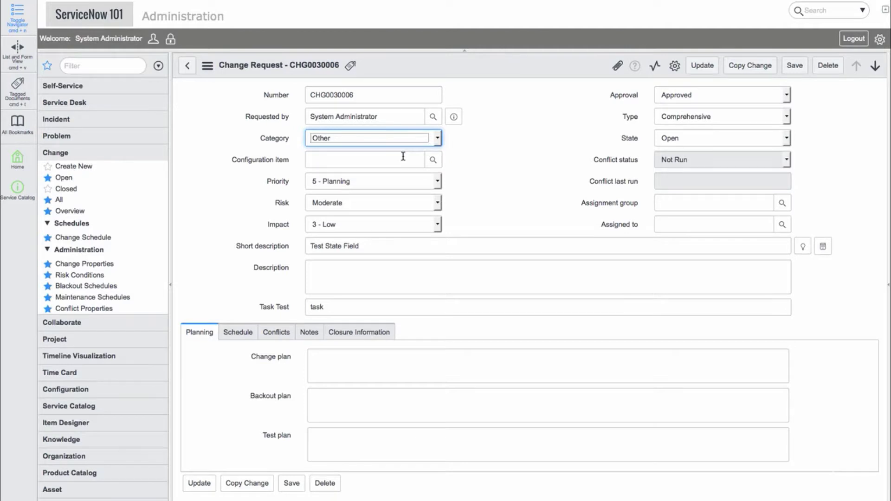
{"action": "left_click", "coordinate": [389, 181]}
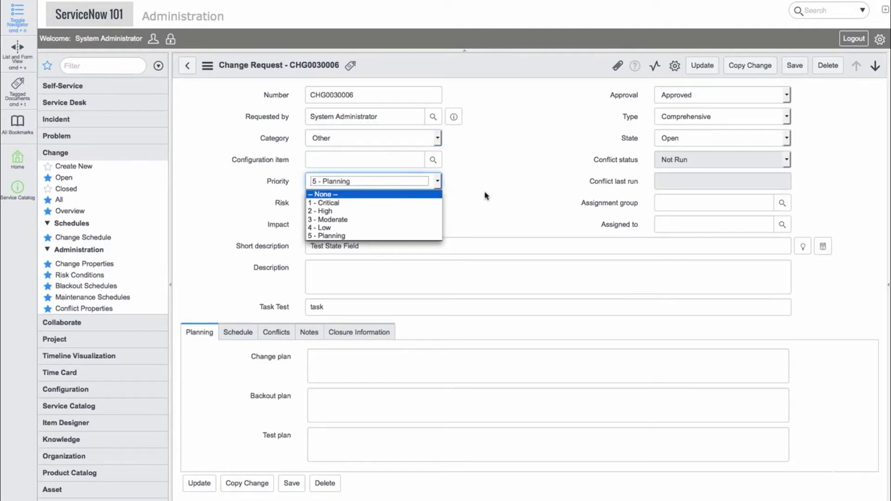
{"action": "left_click", "coordinate": [412, 211]}
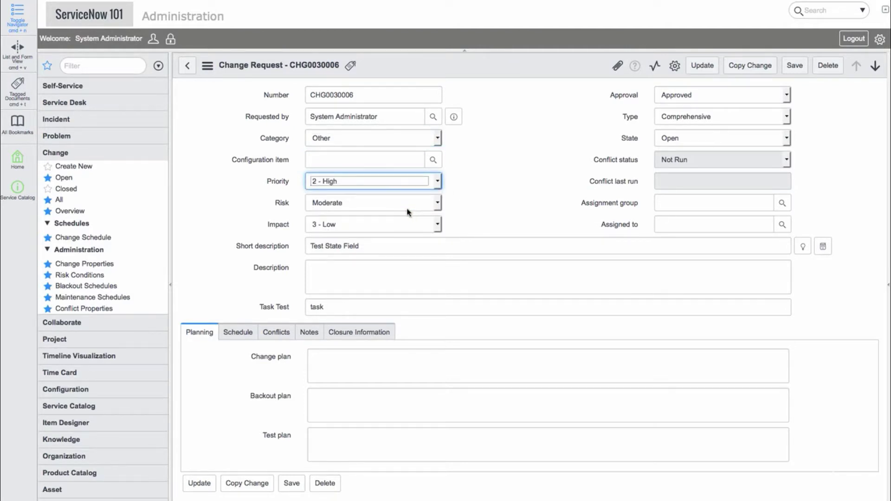
{"action": "left_click", "coordinate": [403, 205]}
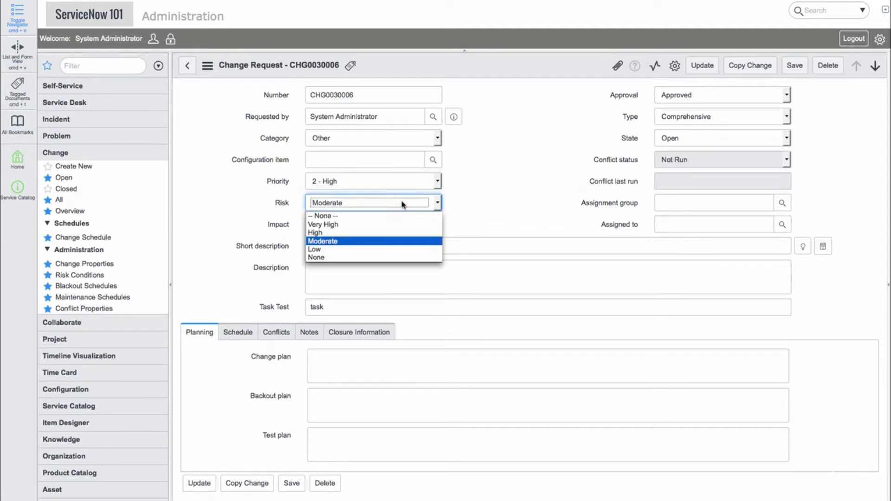
{"action": "left_click", "coordinate": [390, 233]}
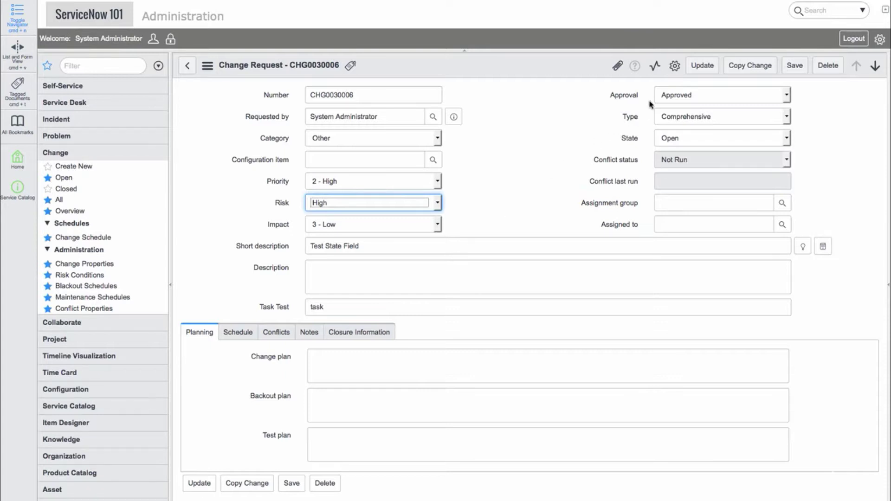
Step: Confirm Approval stays Approved and Type stays Comprehensive on the change form
{"action": "left_click", "coordinate": [668, 96]}
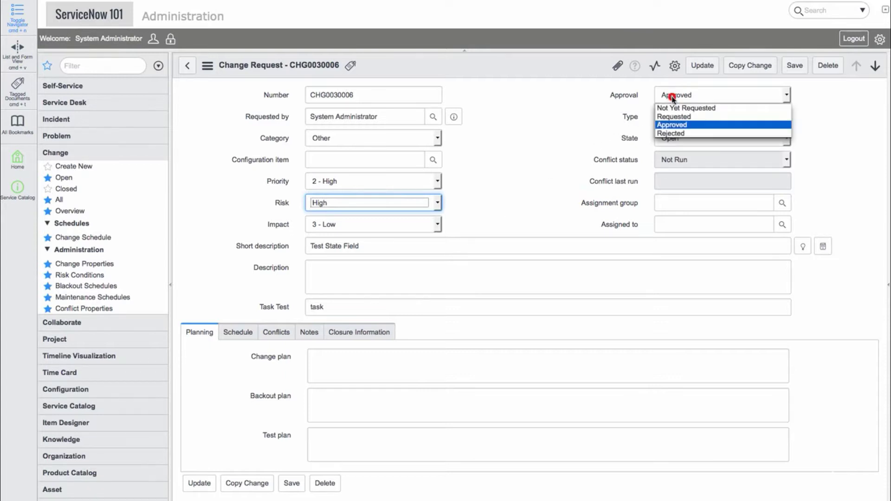
{"action": "left_click", "coordinate": [541, 126]}
{"action": "left_click", "coordinate": [679, 117]}
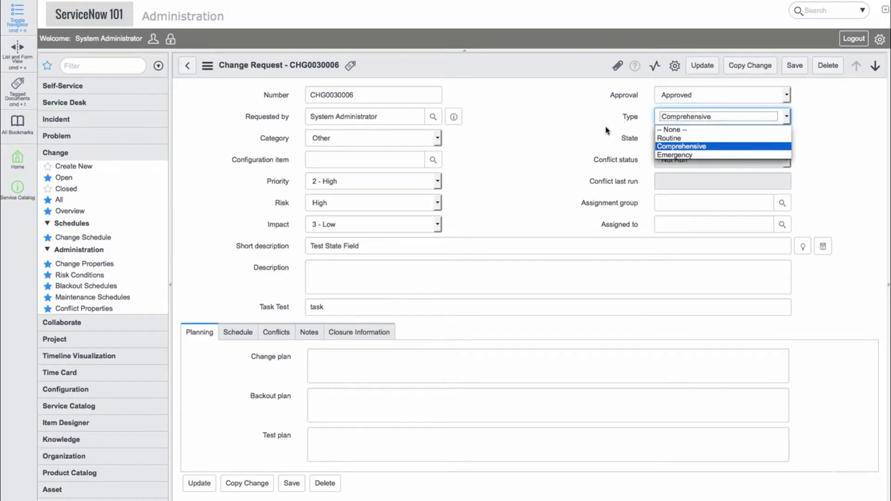
{"action": "left_click", "coordinate": [578, 131]}
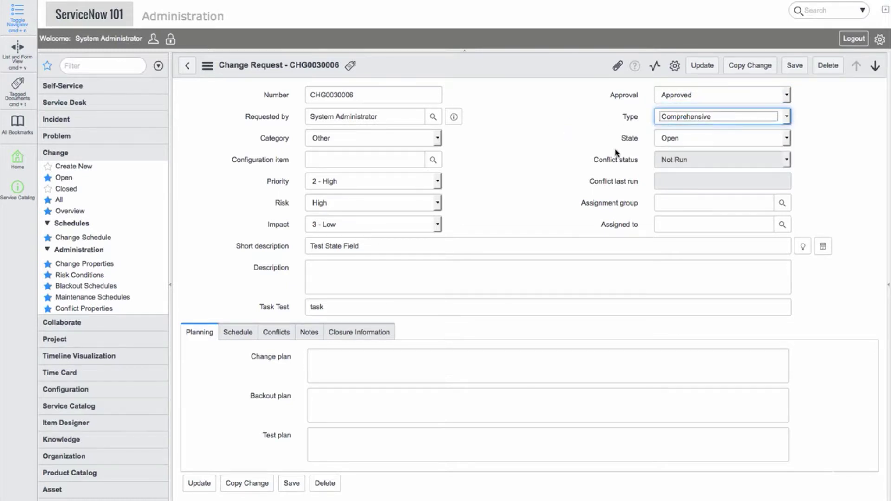
{"action": "right_click", "coordinate": [493, 74]}
Step: Save CHG0030006 with priority 2 - High, then browse Schedule, Conflicts, Notes and Closure Information
{"action": "left_click", "coordinate": [514, 79]}
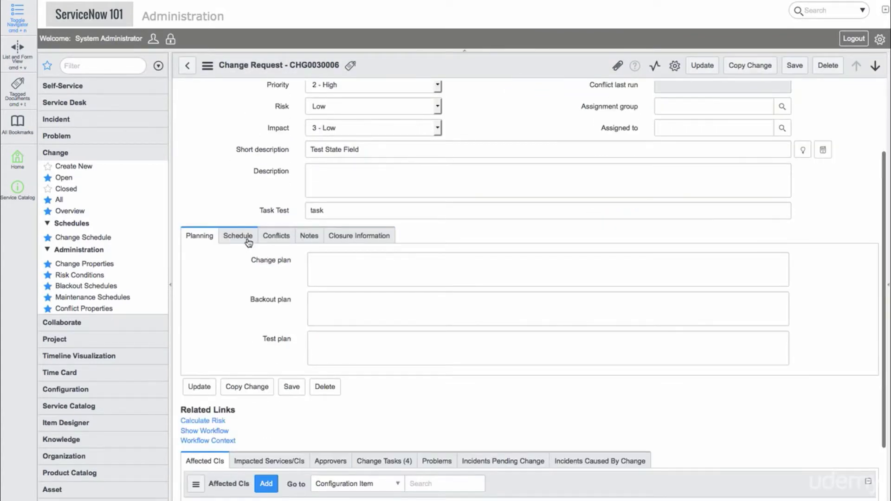
{"action": "left_click", "coordinate": [247, 238]}
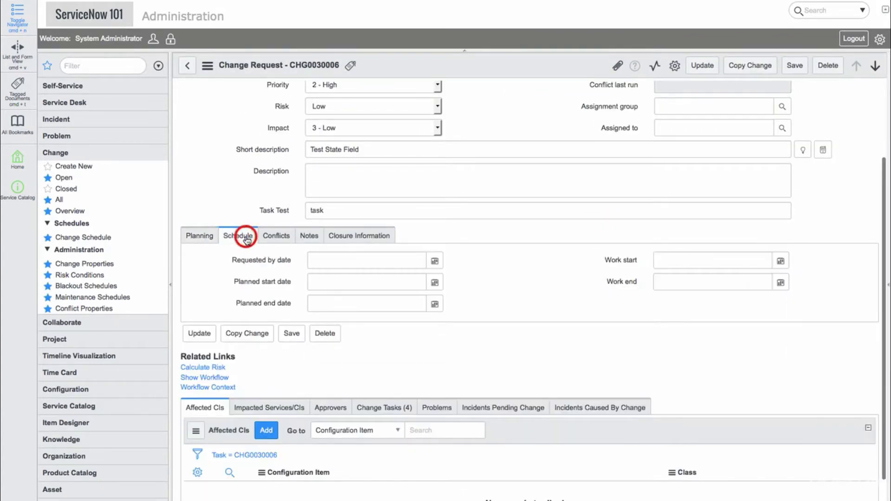
{"action": "left_click", "coordinate": [277, 238]}
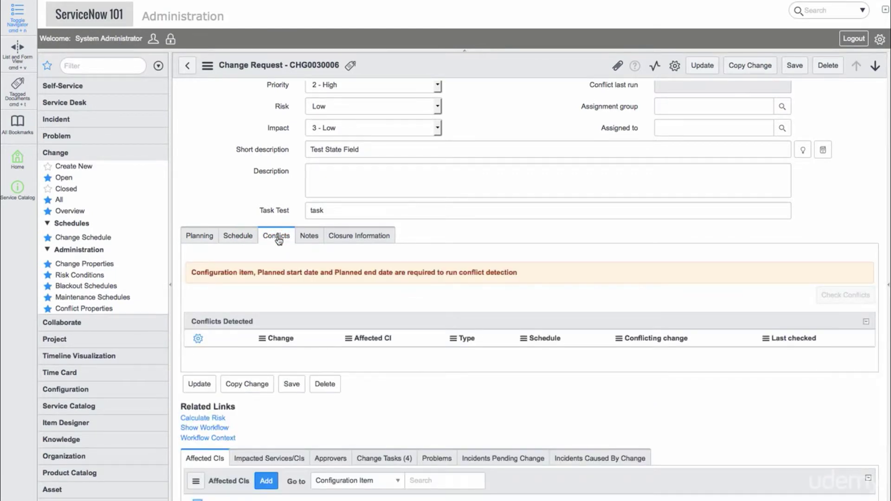
{"action": "left_click", "coordinate": [309, 238]}
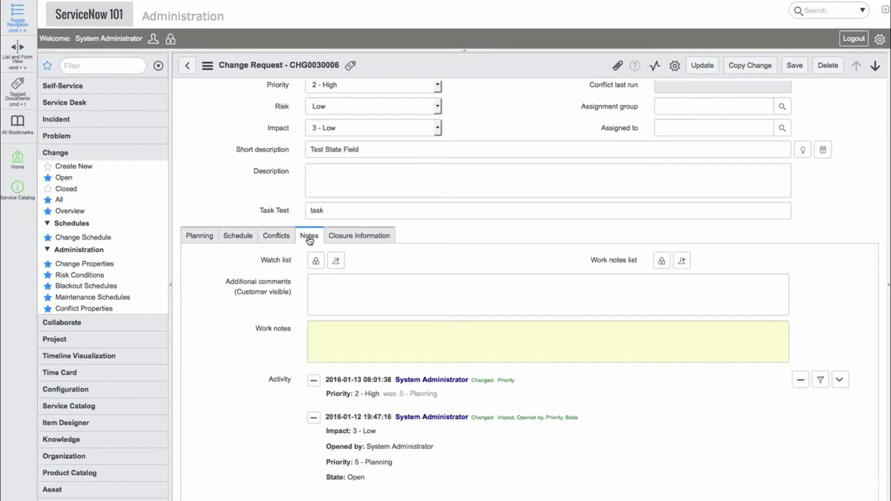
{"action": "left_click", "coordinate": [344, 237]}
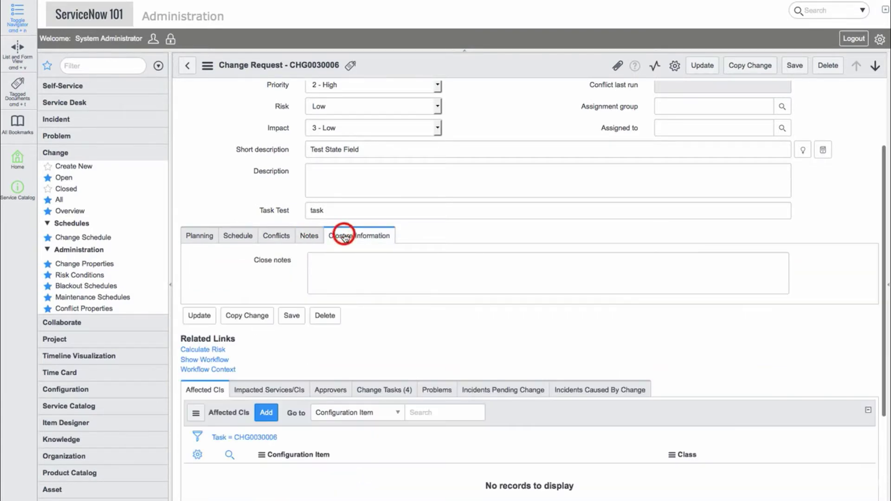
{"action": "scroll", "coordinate": [345, 238], "scroll_direction": "down", "scroll_amount": 3}
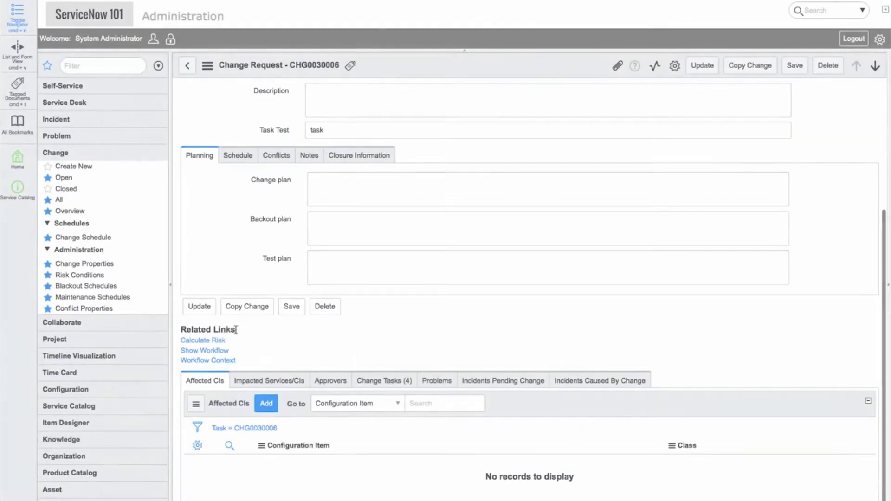
Step: Calculate CHG0030006's risk, then view its Comprehensive Change workflow diagram with Plan active
{"action": "left_click", "coordinate": [215, 343]}
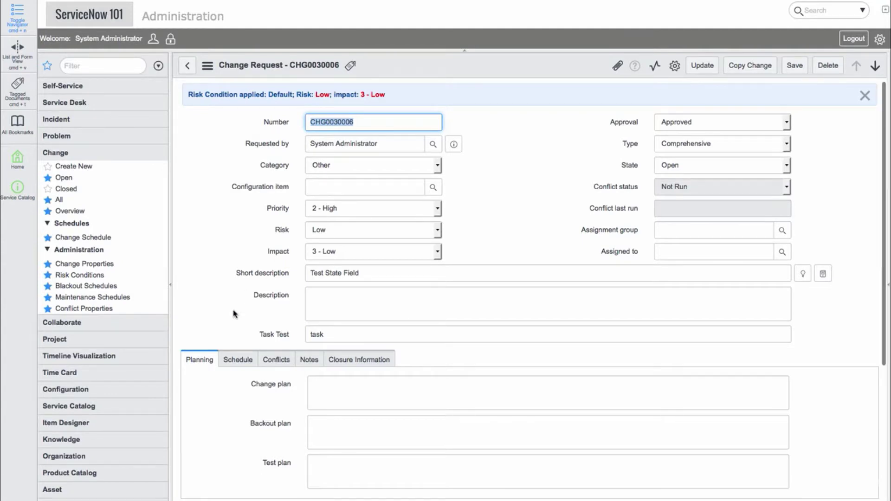
{"action": "scroll", "coordinate": [235, 313], "scroll_direction": "down", "scroll_amount": 5}
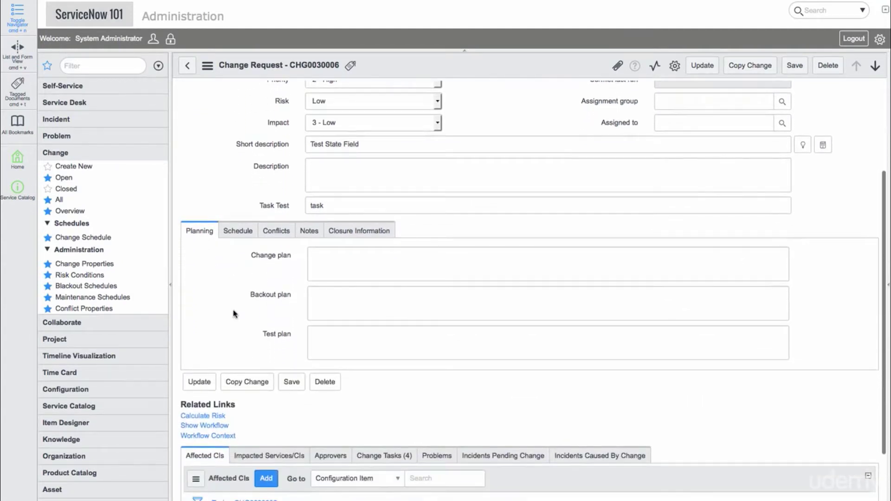
{"action": "left_click", "coordinate": [215, 436]}
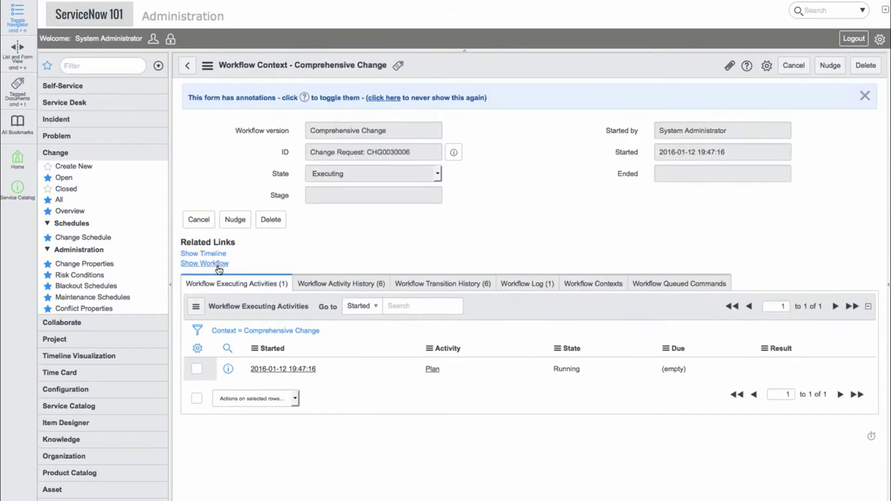
{"action": "left_click", "coordinate": [217, 265]}
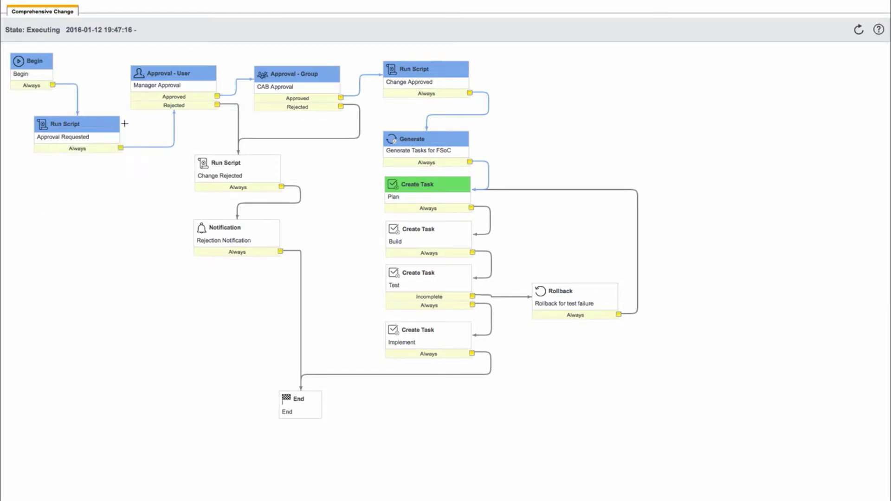
Step: Inspect the nodes of the running Comprehensive Change workflow diagram for CHG0030006
{"action": "mouse_move", "coordinate": [307, 78]}
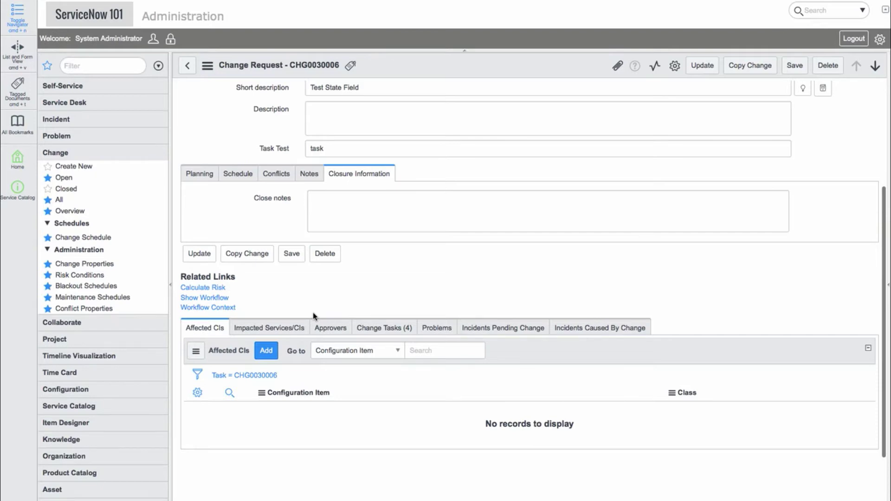
Step: Set Planning Task CTASK0010013's state to Closed Complete in the Change Tasks list
{"action": "left_click", "coordinate": [374, 327]}
{"action": "scroll", "coordinate": [377, 330], "scroll_direction": "down", "scroll_amount": 1}
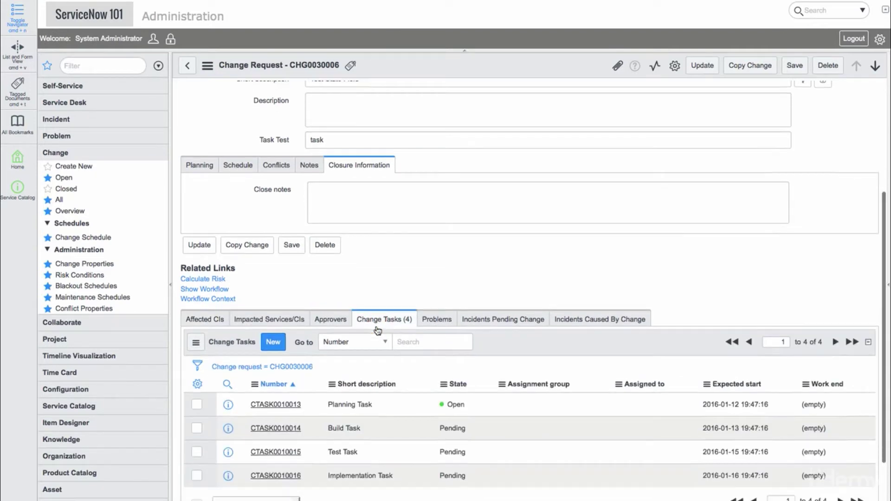
{"action": "scroll", "coordinate": [377, 331], "scroll_direction": "down", "scroll_amount": 3}
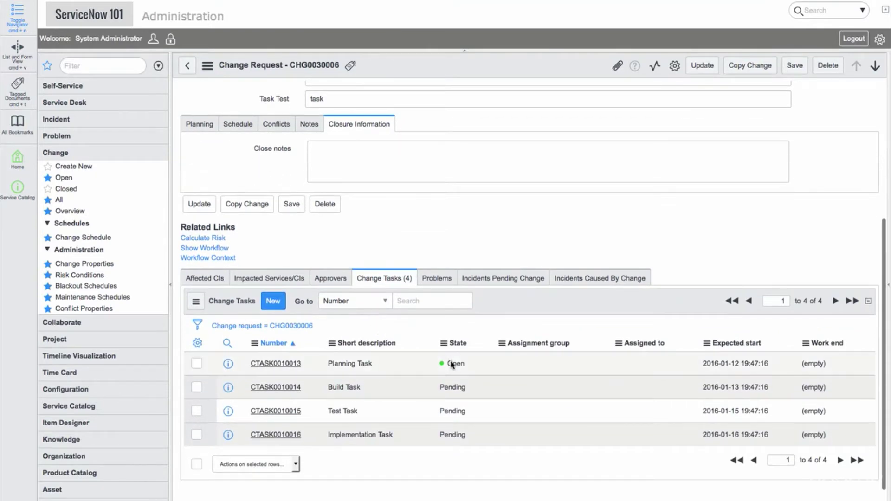
{"action": "double_click", "coordinate": [456, 367]}
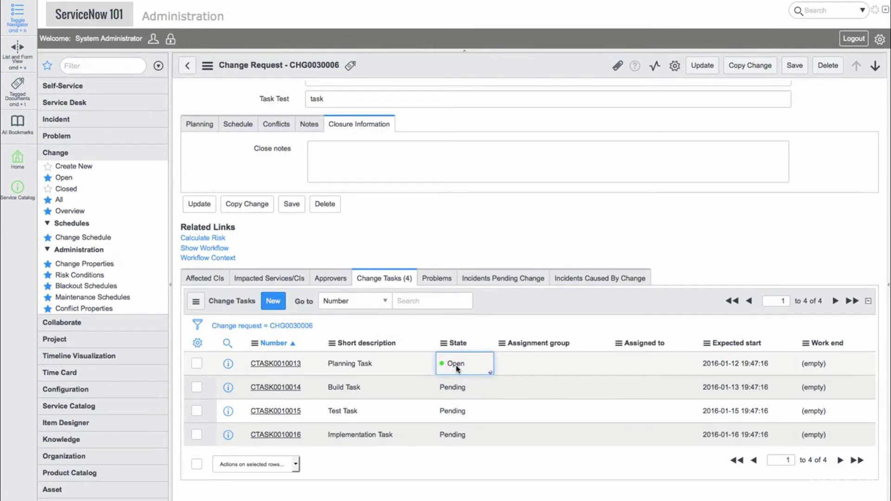
{"action": "left_click", "coordinate": [454, 365]}
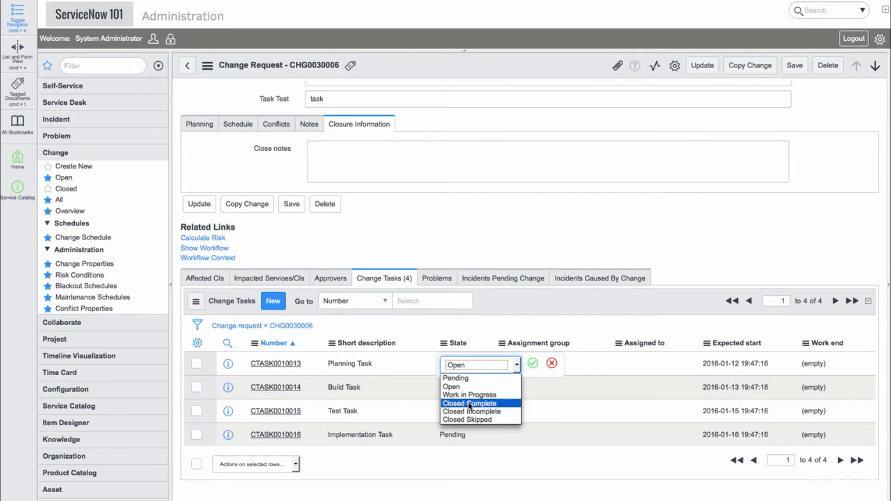
{"action": "left_click", "coordinate": [467, 402]}
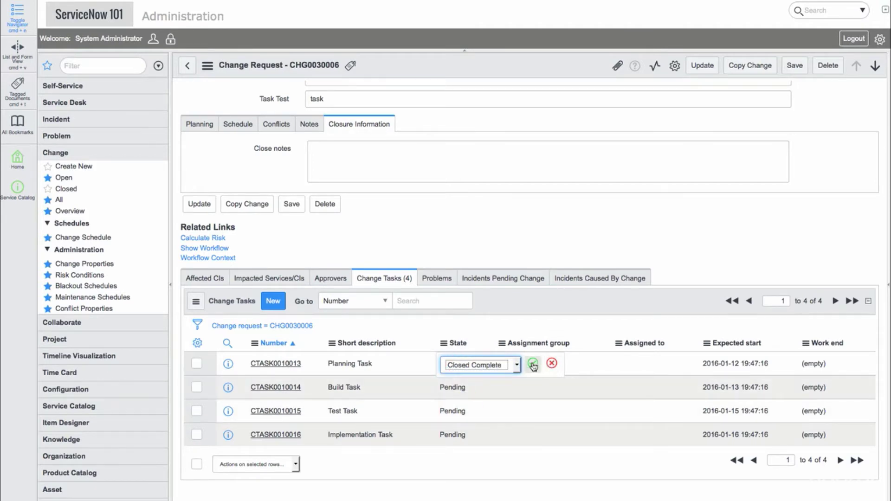
{"action": "left_click", "coordinate": [532, 364]}
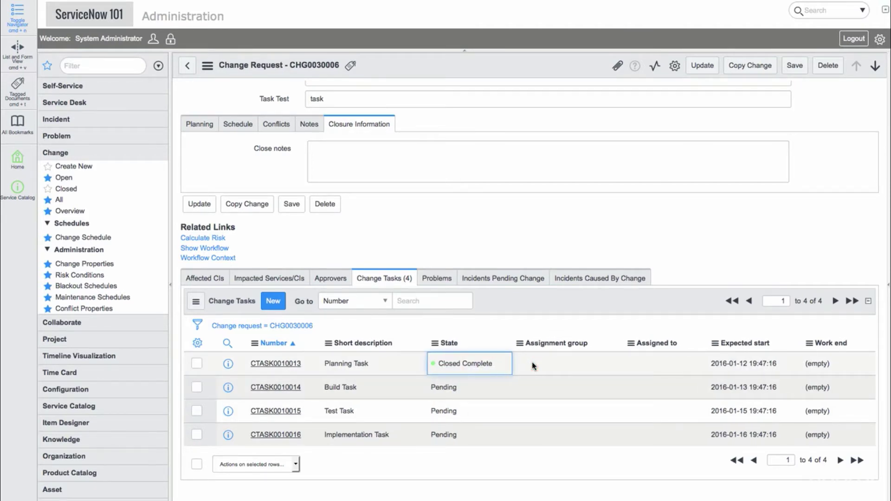
Step: Reload the change request form to see Build Task CTASK0010014 become Open
{"action": "right_click", "coordinate": [493, 65]}
{"action": "left_click", "coordinate": [521, 287]}
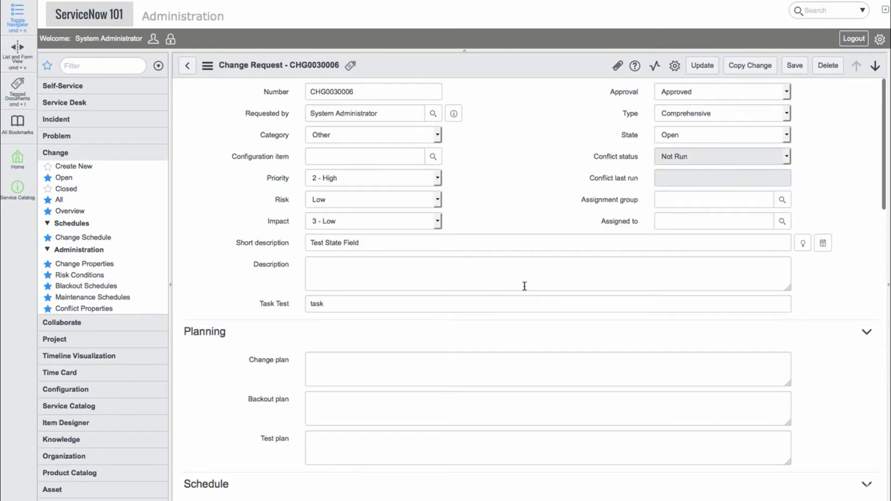
{"action": "scroll", "coordinate": [525, 286], "scroll_direction": "down", "scroll_amount": 20}
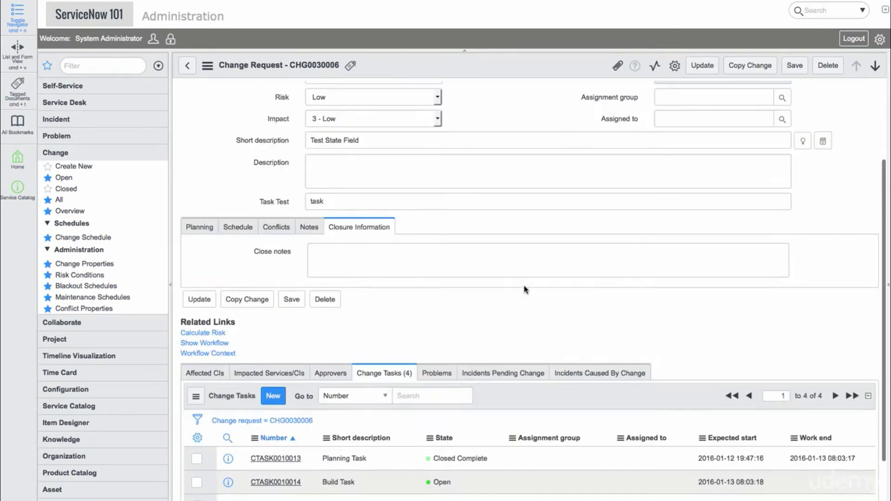
{"action": "scroll", "coordinate": [522, 297], "scroll_direction": "down", "scroll_amount": 5}
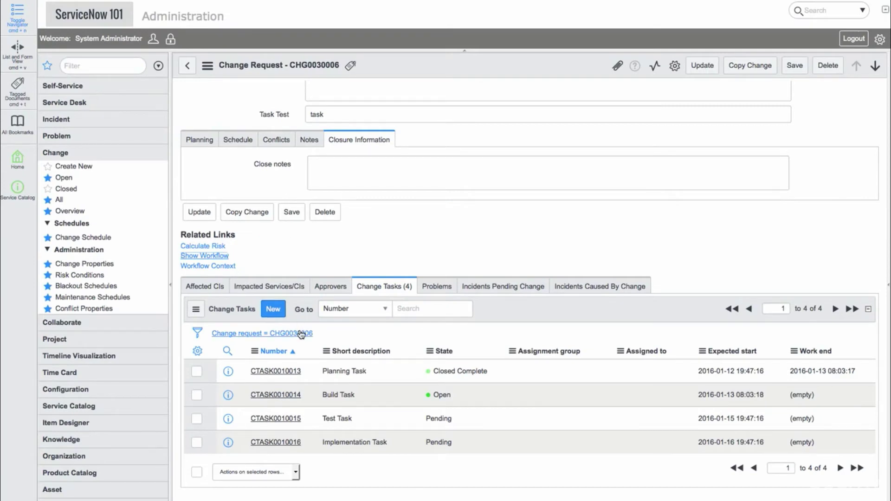
Step: Set the Build, Test and Implementation tasks' states to Closed Complete together
{"action": "left_click", "coordinate": [466, 396]}
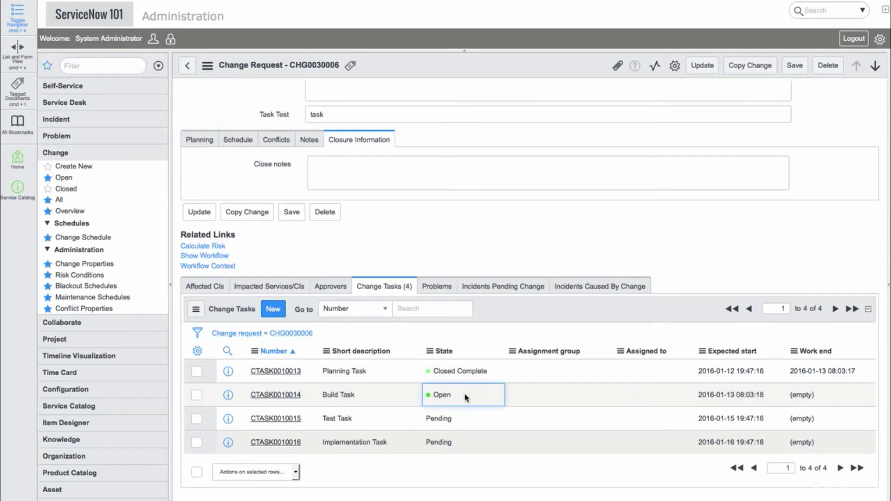
{"action": "mouse_move", "coordinate": [466, 397]}
{"action": "left_mouse_down"}
{"action": "mouse_move", "coordinate": [464, 454]}
{"action": "mouse_move", "coordinate": [464, 443]}
{"action": "left_mouse_up"}
{"action": "double_click", "coordinate": [464, 443]}
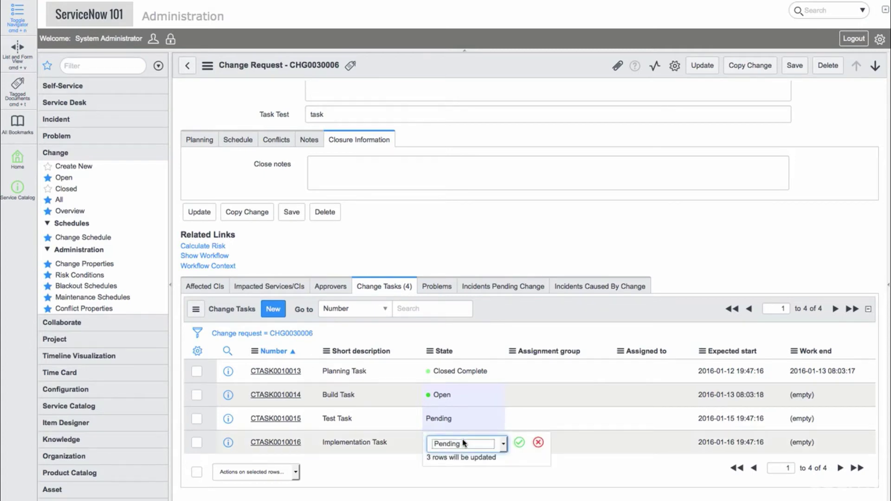
{"action": "left_click", "coordinate": [464, 443]}
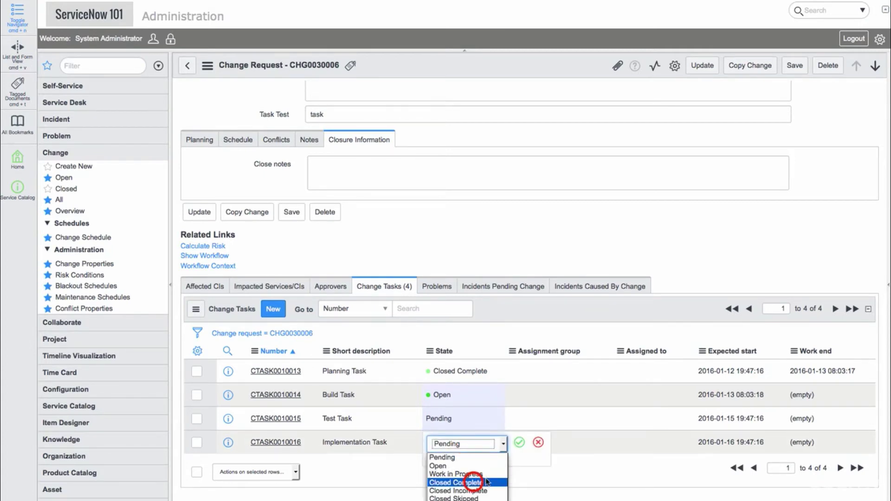
{"action": "left_click", "coordinate": [468, 480]}
{"action": "left_click", "coordinate": [521, 442]}
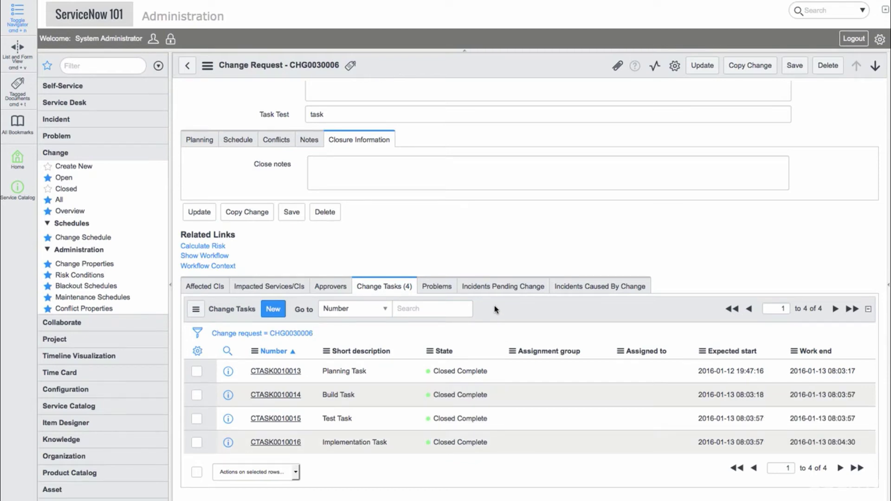
Step: Review the finished workflow diagram, then go to the Change Schedule timeline
{"action": "left_click", "coordinate": [195, 256]}
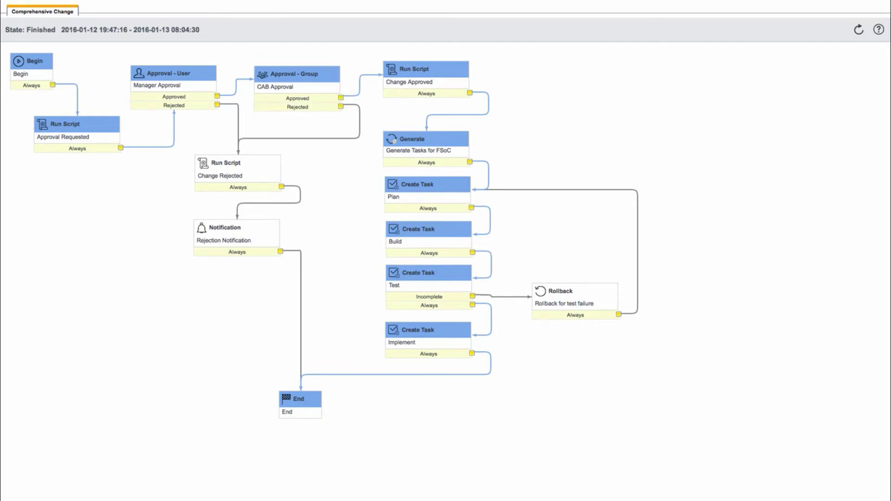
{"action": "key", "text": "super+w"}
{"action": "scroll", "coordinate": [397, 234], "scroll_direction": "up", "scroll_amount": 5}
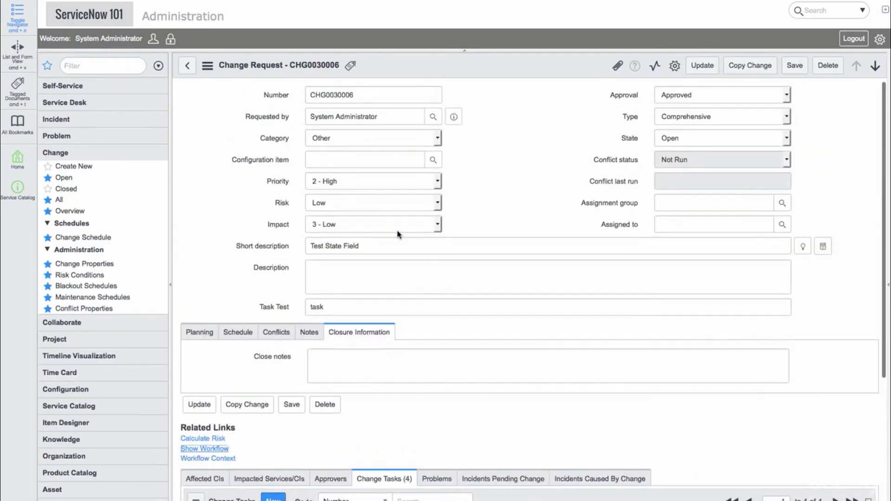
{"action": "left_click", "coordinate": [90, 238]}
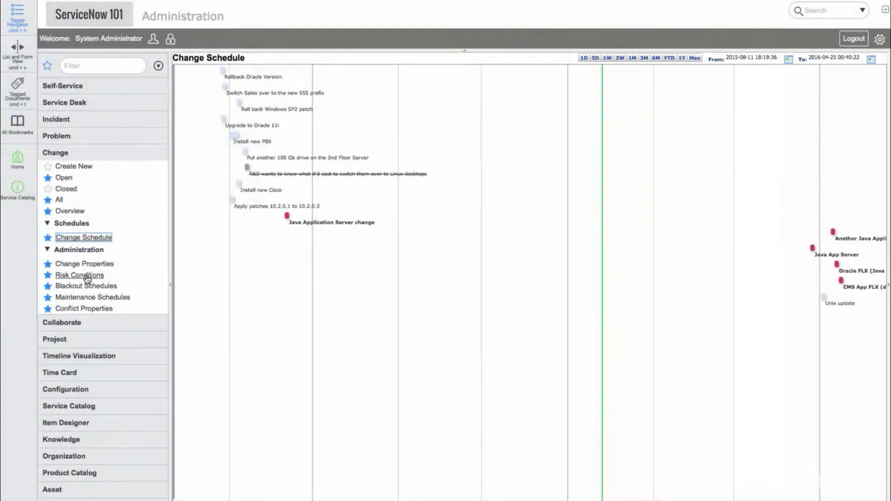
Step: View the Critical service changed risk condition, then list blackout schedules Blackout Wednesdays (GMT) and Software Blackout
{"action": "left_click", "coordinate": [85, 276]}
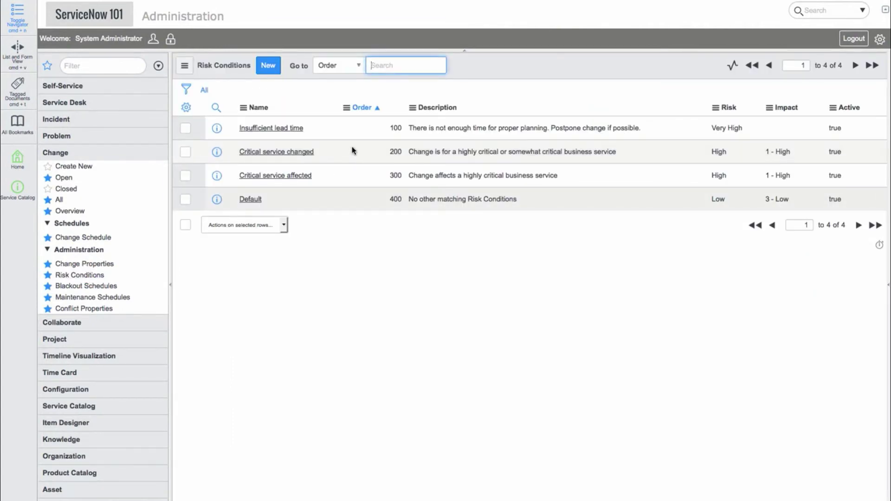
{"action": "left_click", "coordinate": [216, 152]}
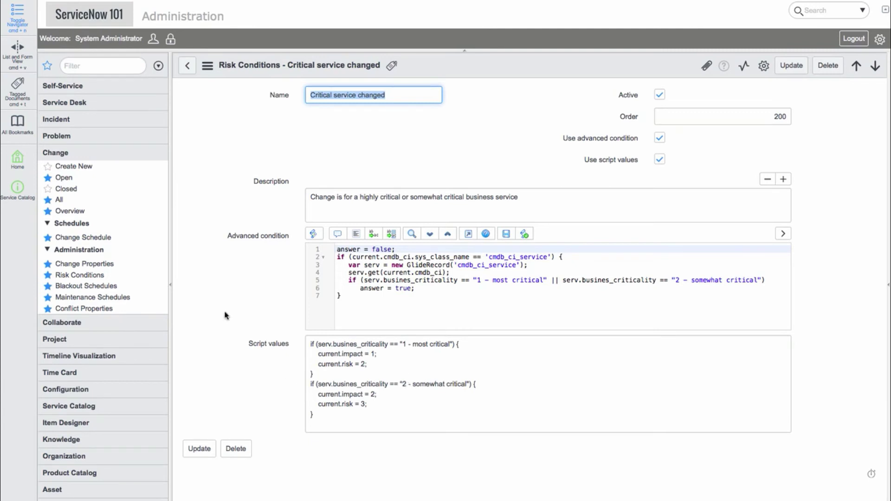
{"action": "left_click", "coordinate": [83, 287]}
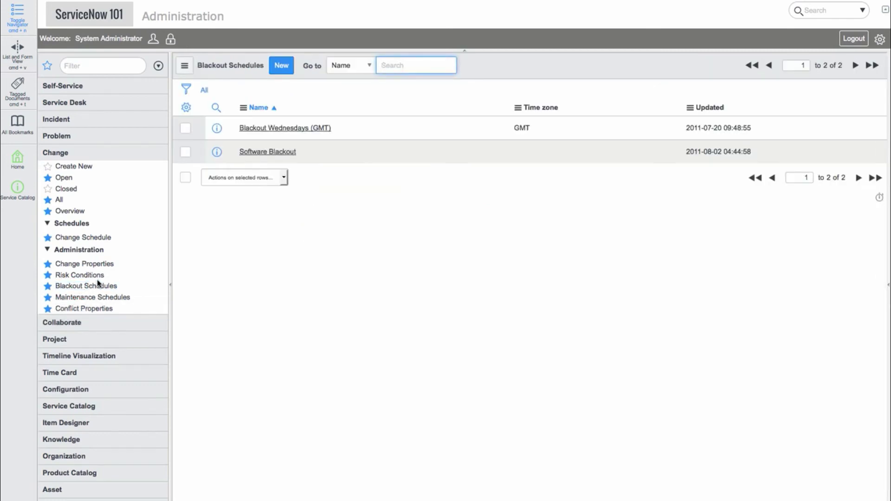
Step: Look over Software Blackout, then preview Global Infrastructure's Saturday-repeating Weekends maintenance entry
{"action": "left_click", "coordinate": [275, 153]}
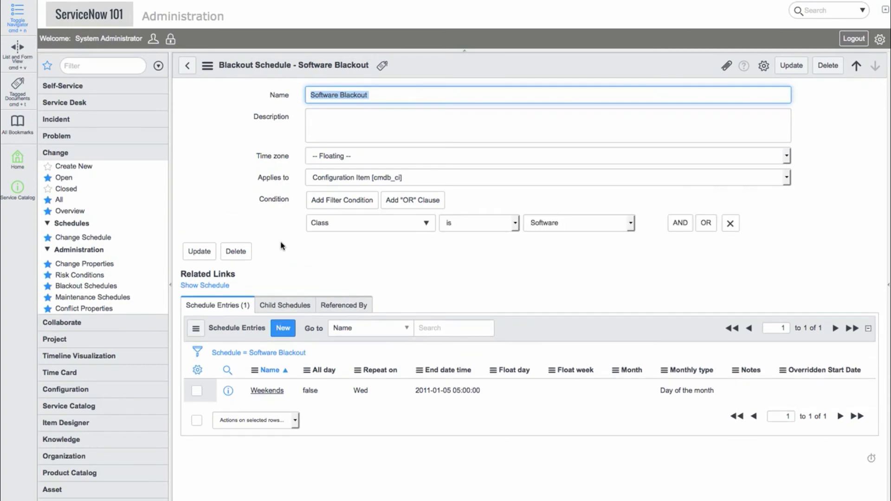
{"action": "left_click", "coordinate": [83, 299]}
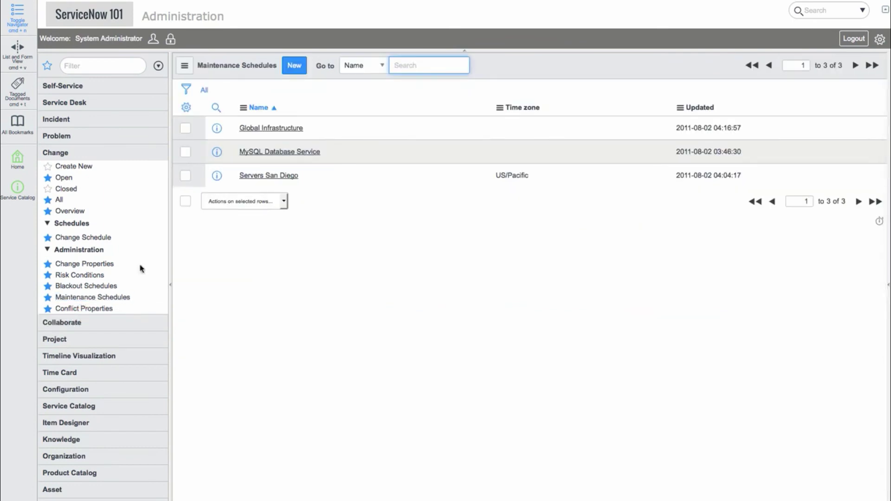
{"action": "left_click", "coordinate": [291, 130]}
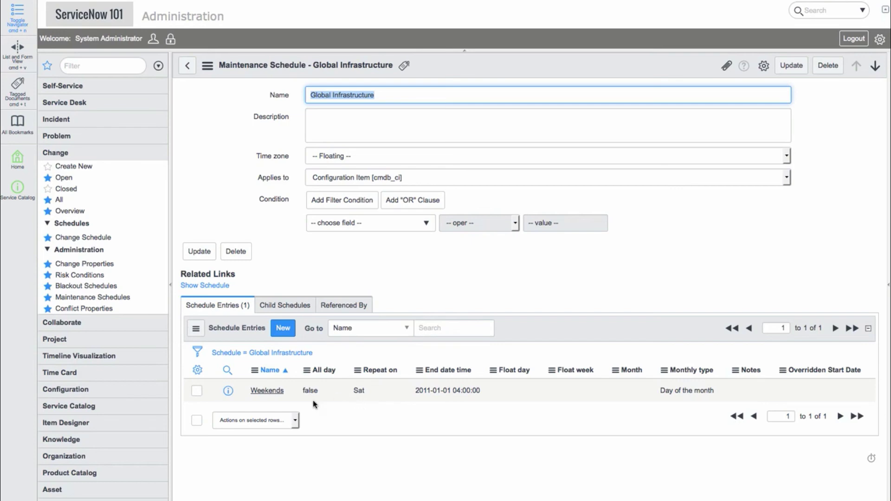
{"action": "left_click", "coordinate": [229, 392]}
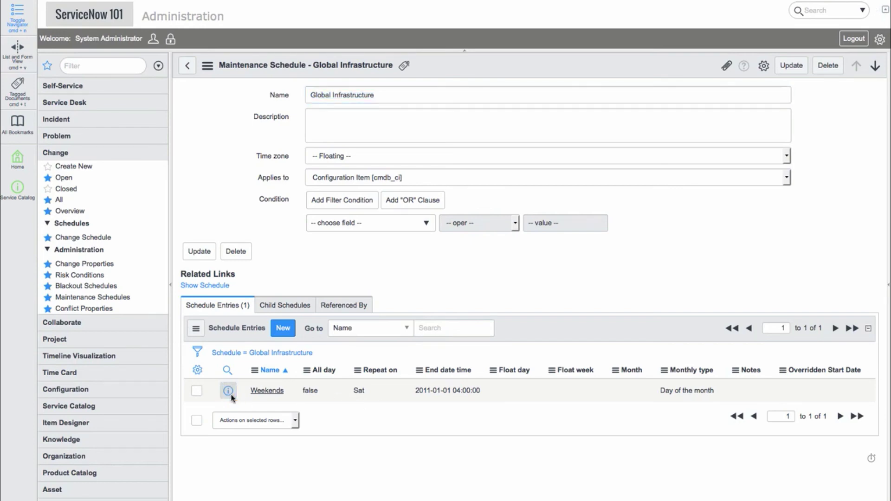